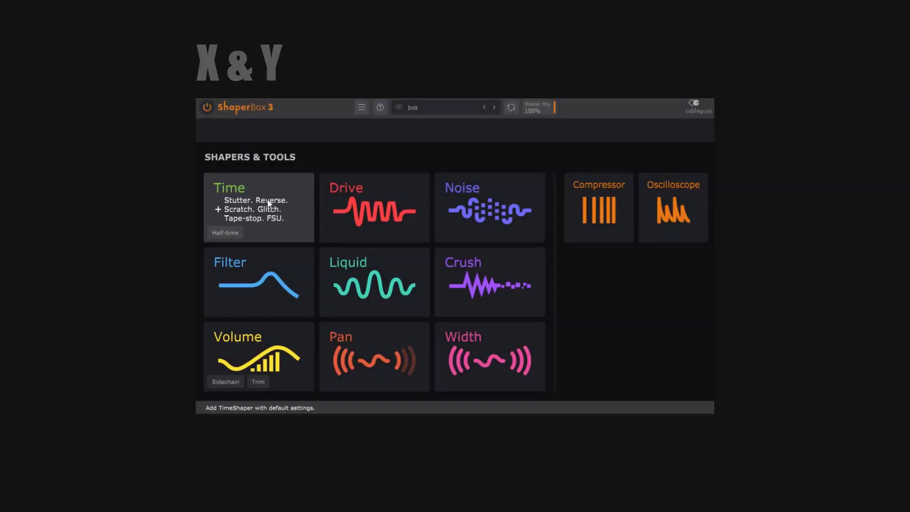
Add the TimeShaper with default settings
left_click(269, 203)
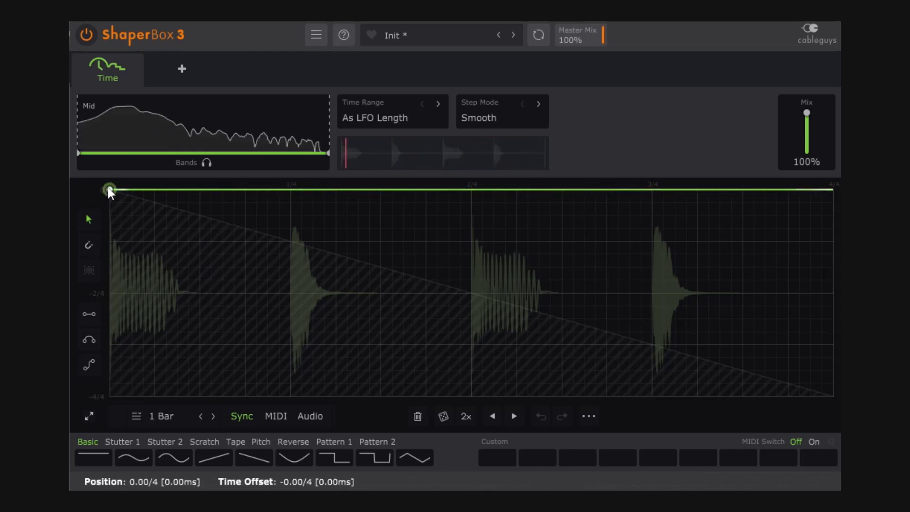
double_click(149, 189)
left_click_drag(158, 188, 504, 191)
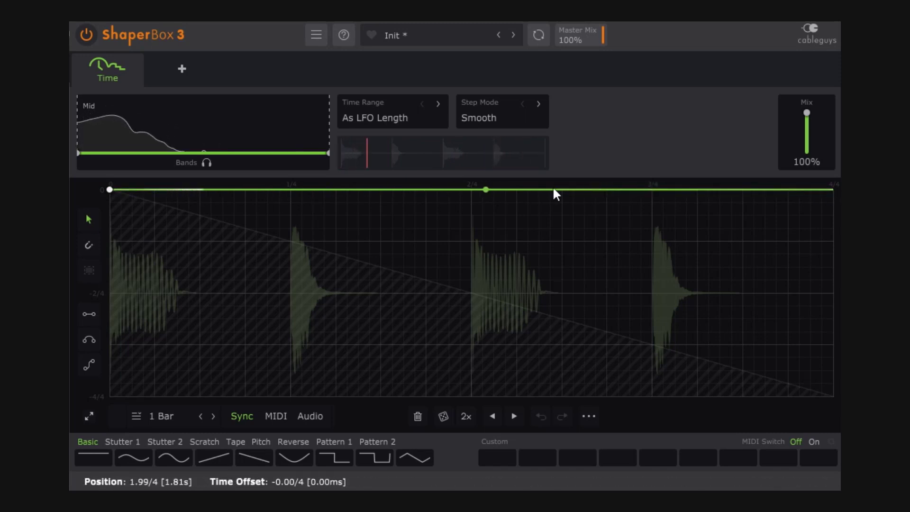
left_click_drag(755, 189, 683, 199)
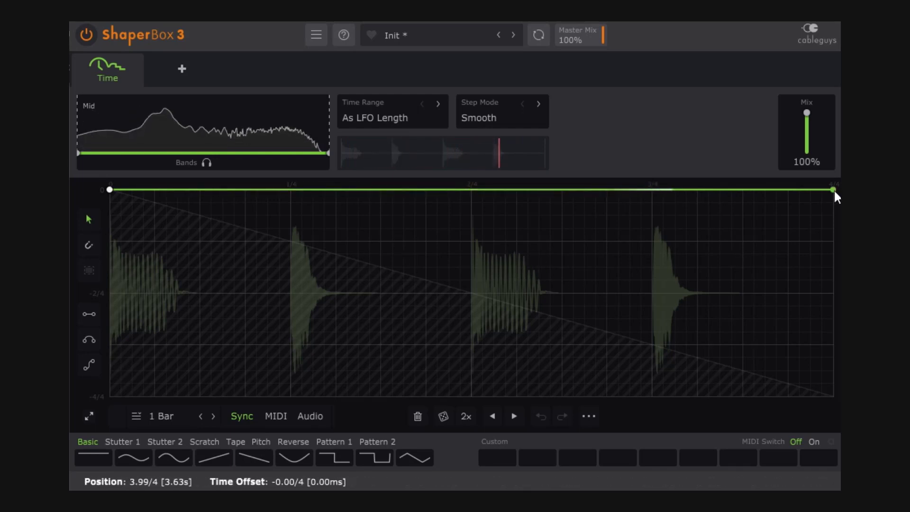
left_click_drag(832, 192, 468, 192)
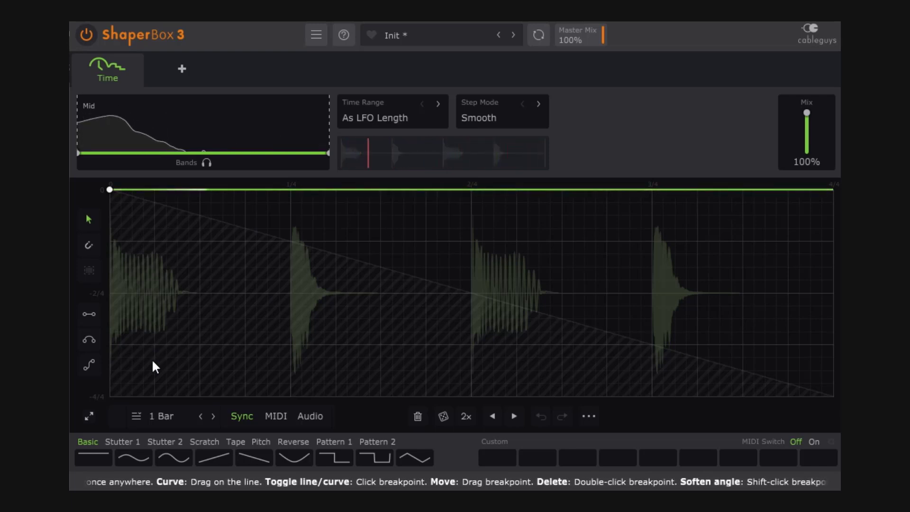
key("space")
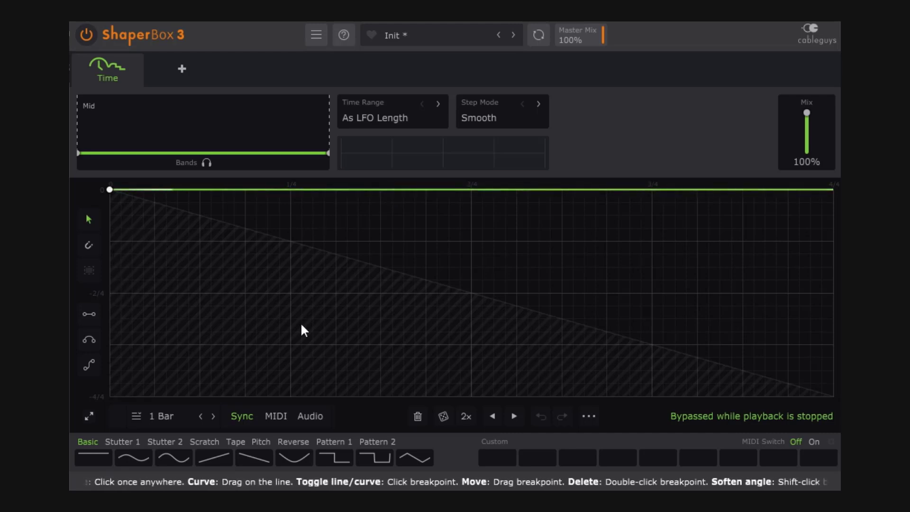
key("space")
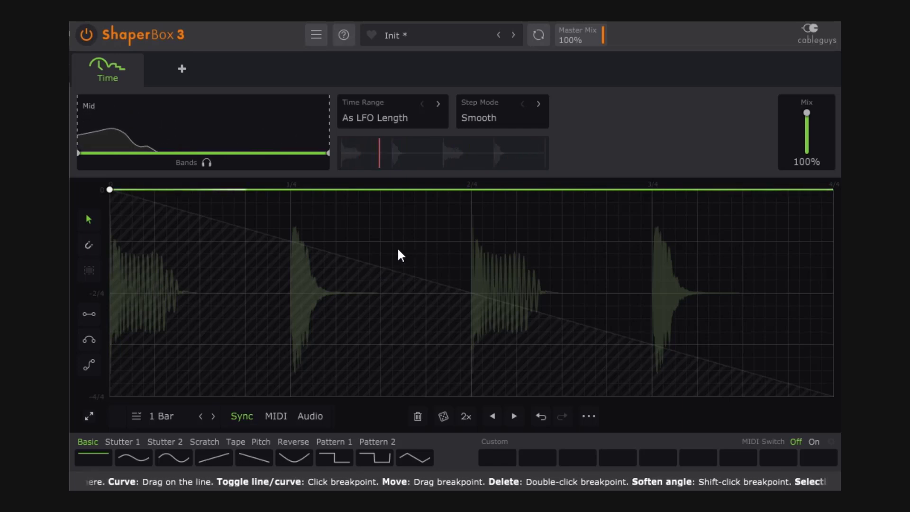
With the line draw tool, draw a flat step at -1/4 across the second beat, from 1/4 to 2/4
left_click(89, 314)
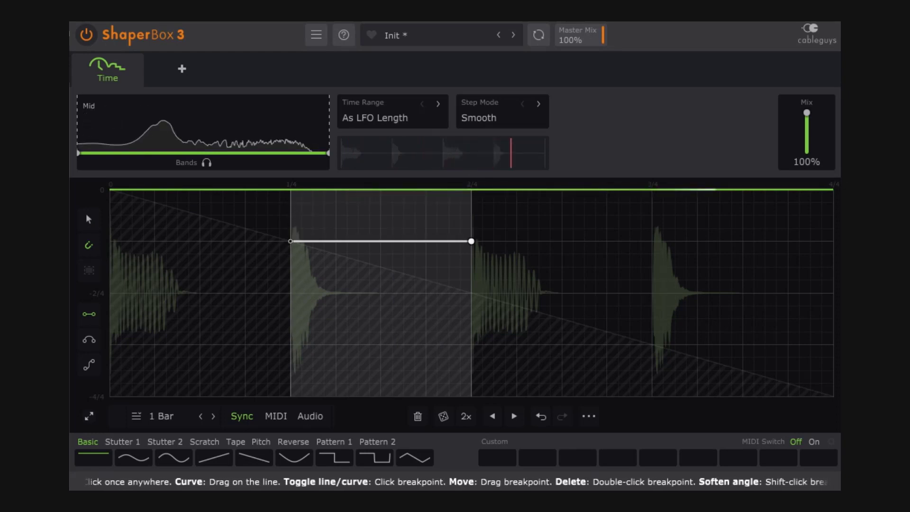
left_click(294, 241)
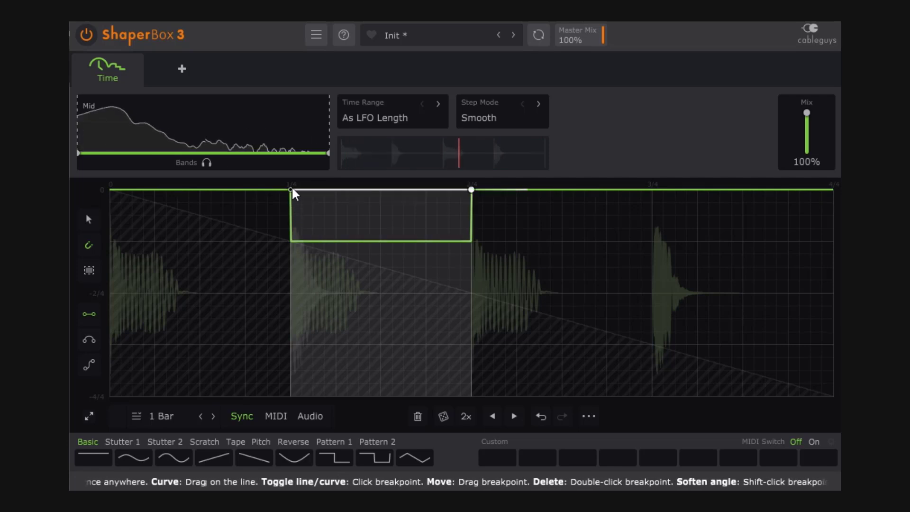
left_click(293, 242)
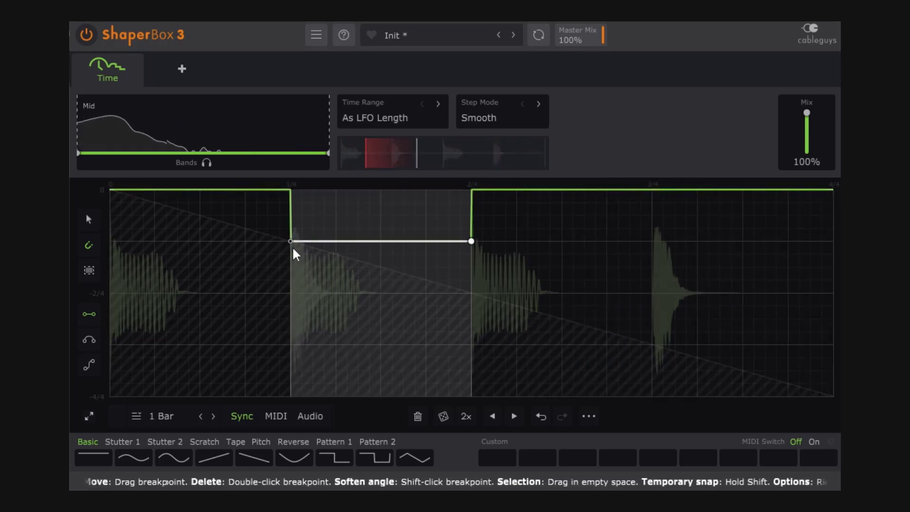
left_click(294, 243)
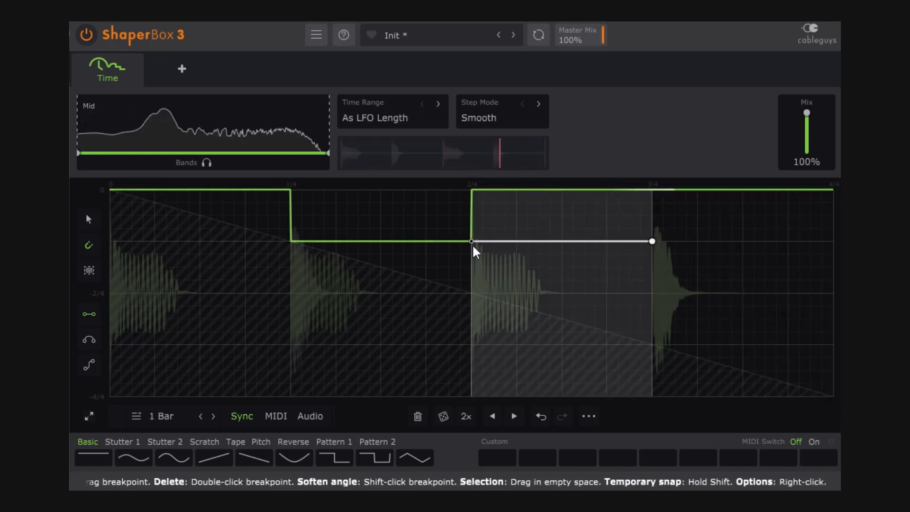
Continue the descending staircase with flat steps at -2/4 across the third beat and -3/4 across the fourth, and restart playback
left_click(473, 297)
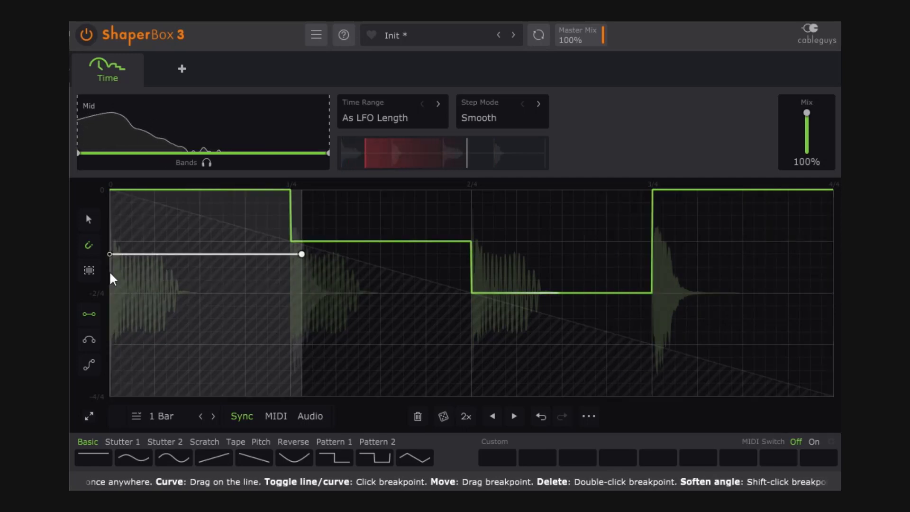
left_click_drag(654, 221, 650, 243)
mouse_move(833, 240)
left_mouse_down()
mouse_move(832, 266)
mouse_move(832, 254)
left_mouse_up()
left_click_drag(652, 241, 665, 322)
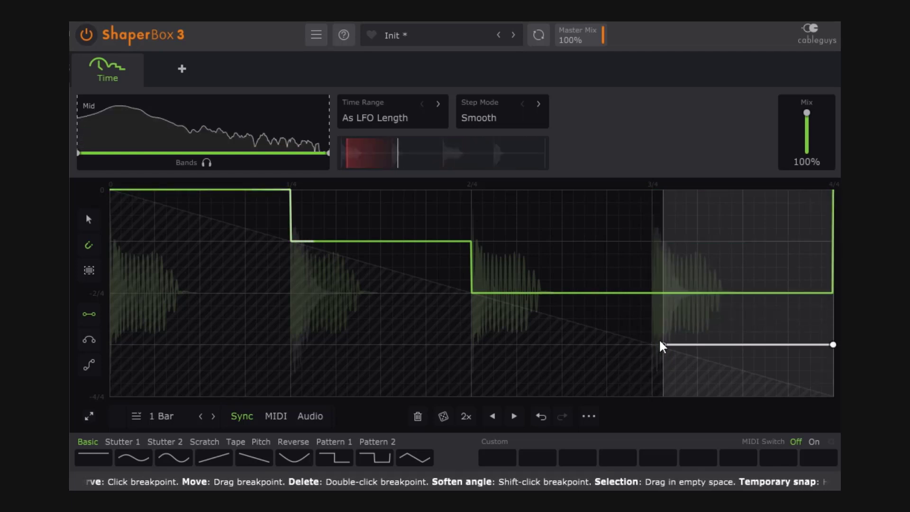
left_click(653, 346)
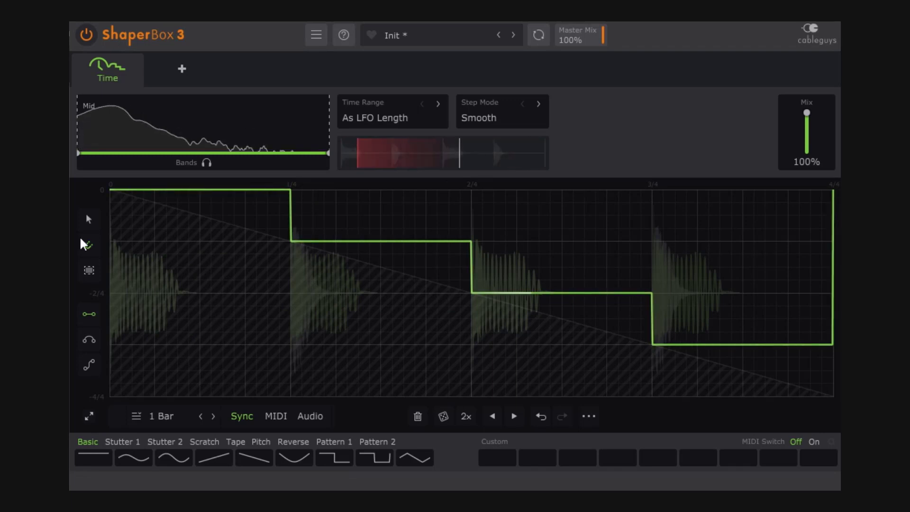
key("space")
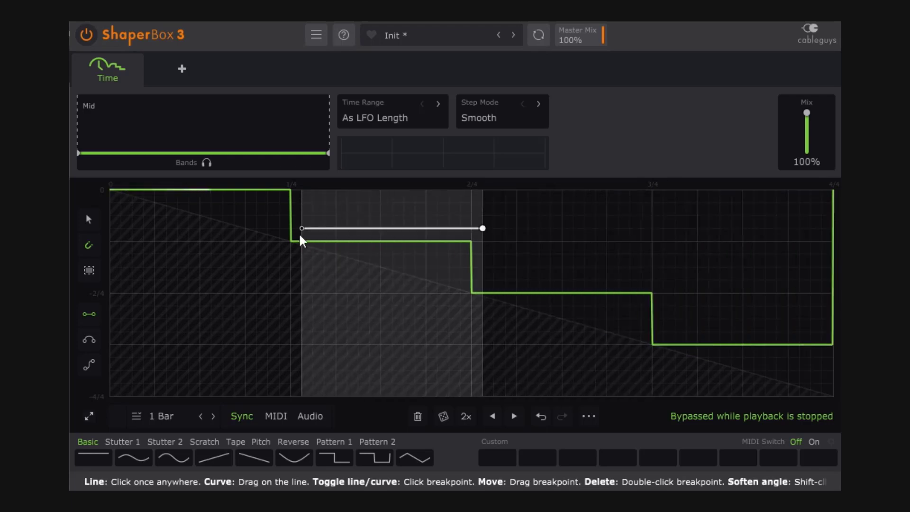
key("space")
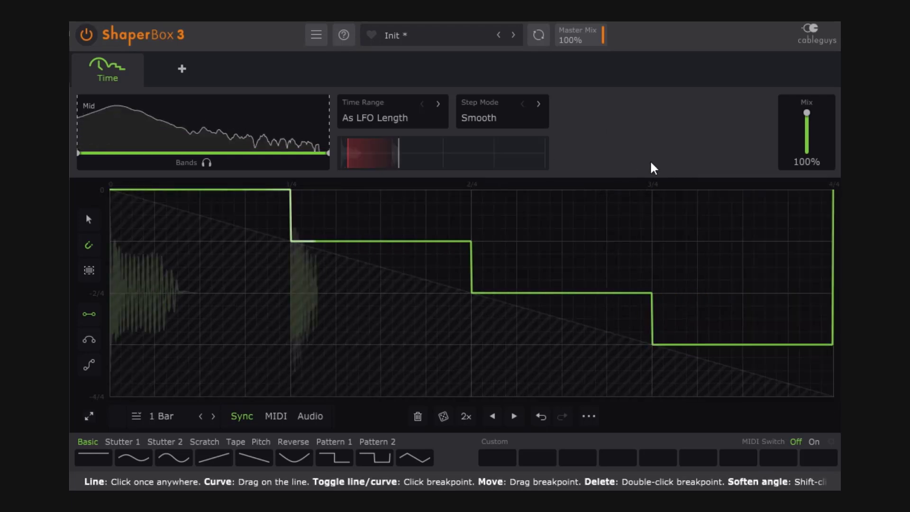
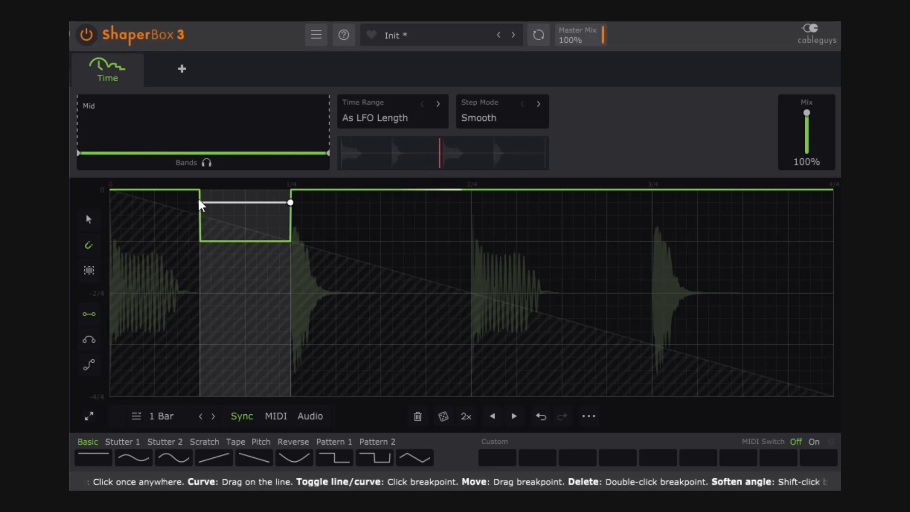
Draw flat steps at -1/8 over beat one's second half and at -1/16, -1/8 and -7/16 over beat two's last three sixteenths
left_click_drag(196, 212, 197, 185)
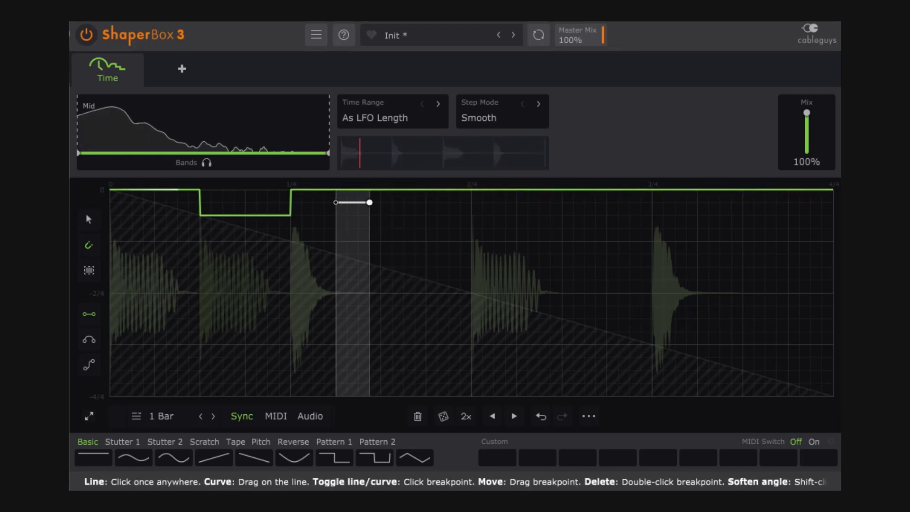
left_click(380, 202)
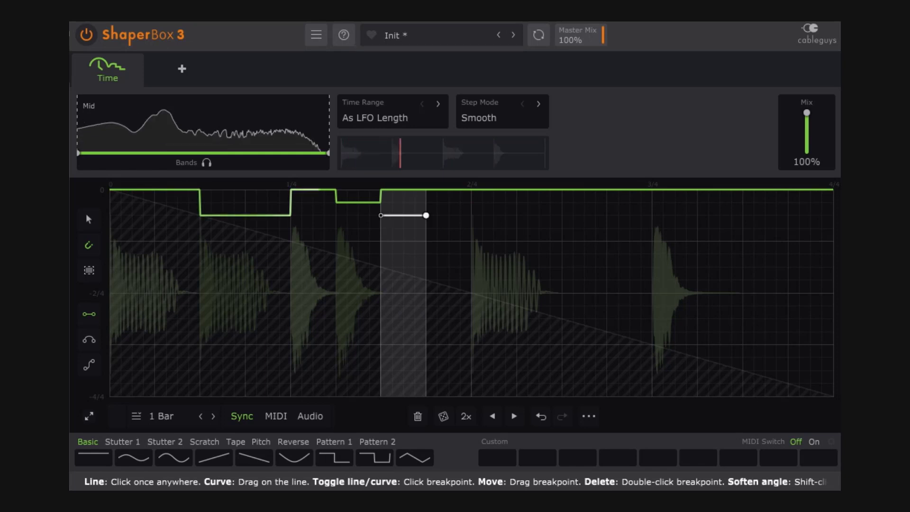
left_click(382, 214)
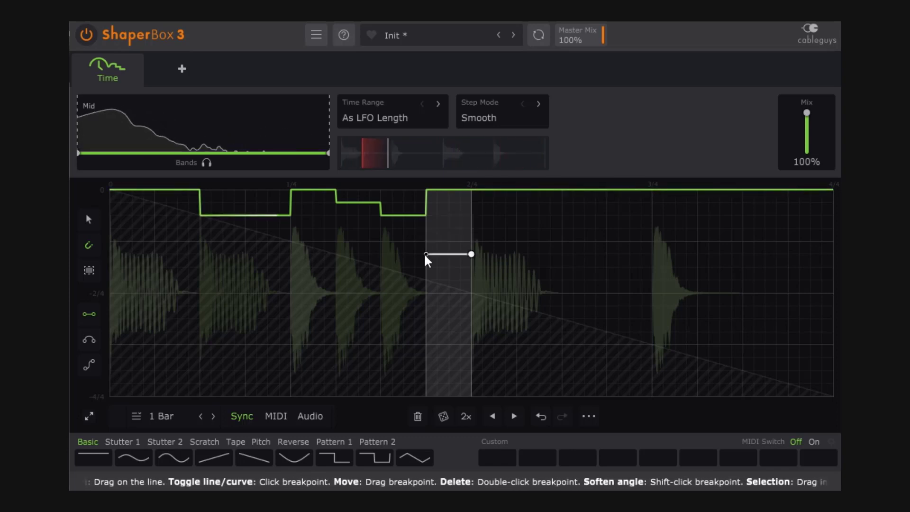
left_click(427, 280)
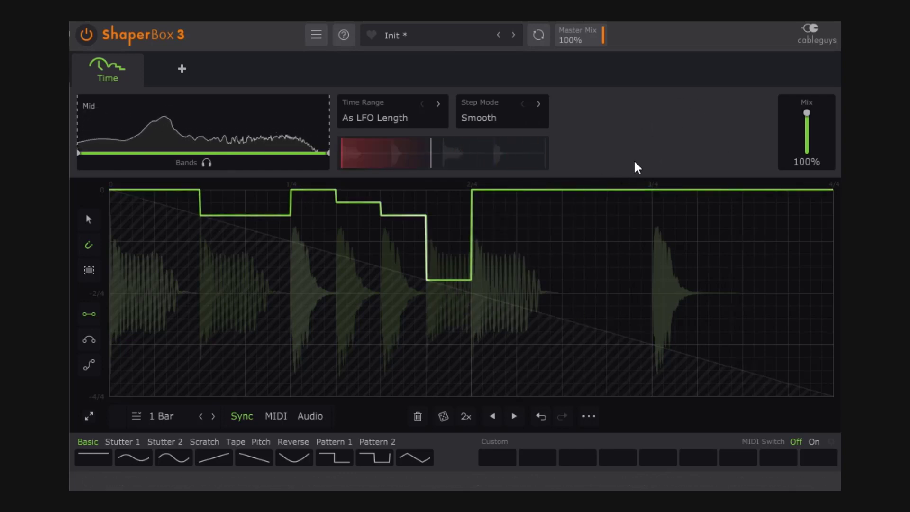
Draw flat steps at -3/8 over beat three's second half and beat four's third sixteenth, and at -7/16 over the bar's last sixteenth
mouse_move(538, 169)
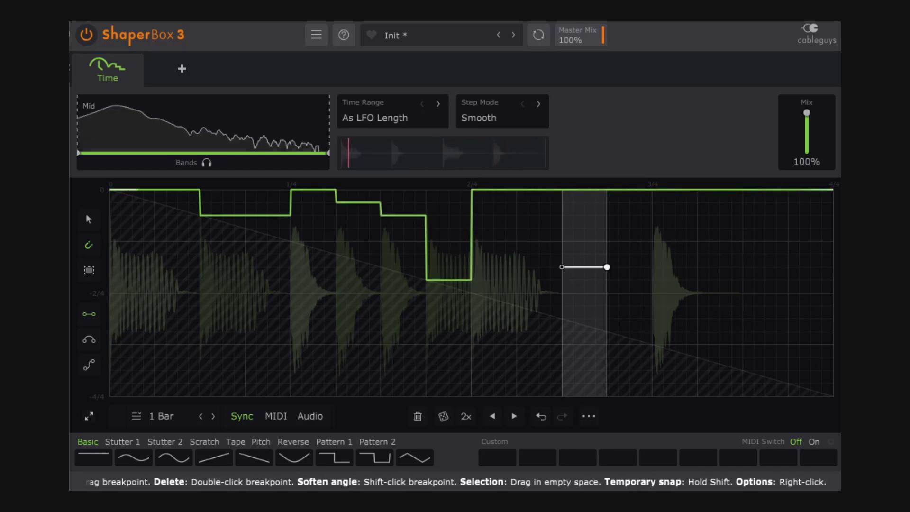
left_click_drag(564, 268, 654, 267)
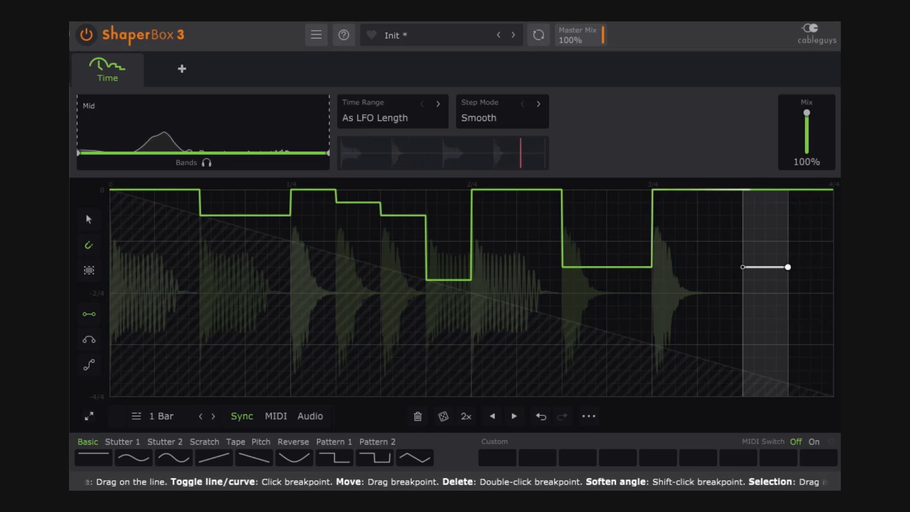
left_click(787, 267)
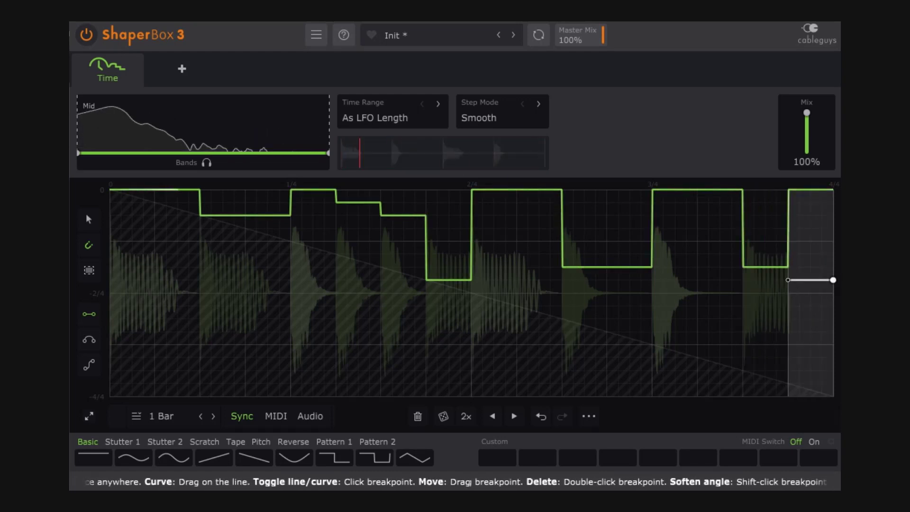
left_click(806, 285)
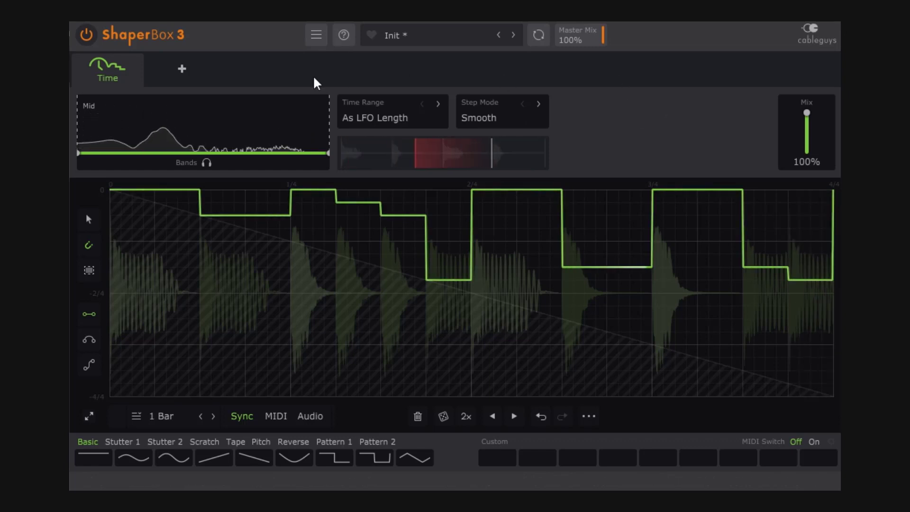
Switch the Time shaper off and back on to compare the pattern with the original beat
left_click(80, 63)
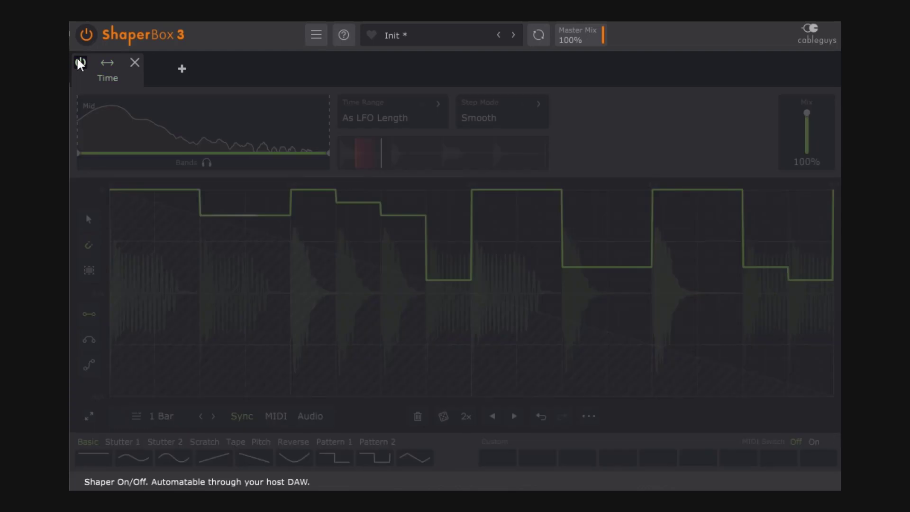
left_click(80, 63)
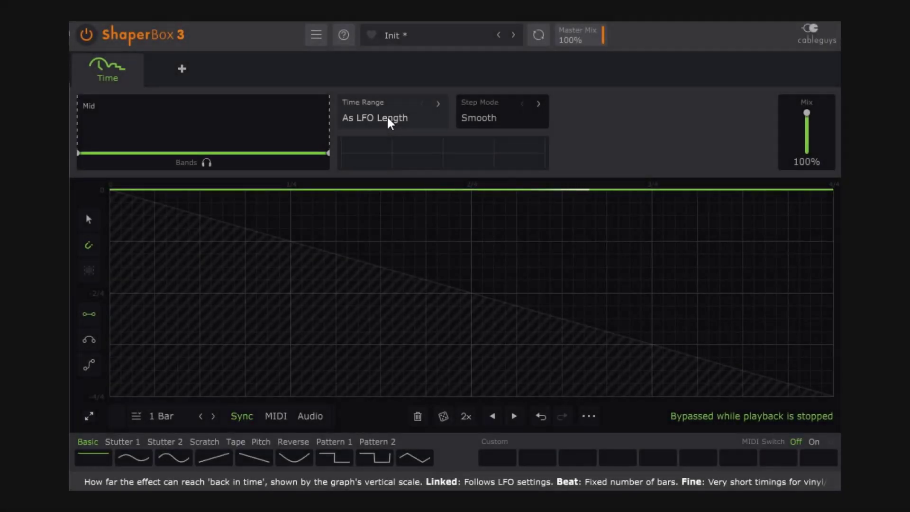
Examine the available Time Range options, keeping As LFO Length selected
left_click(389, 122)
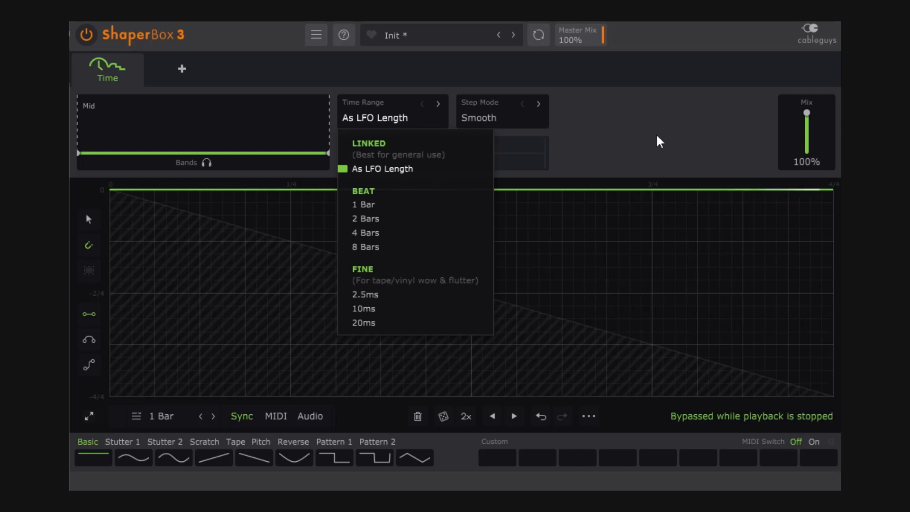
left_click(602, 148)
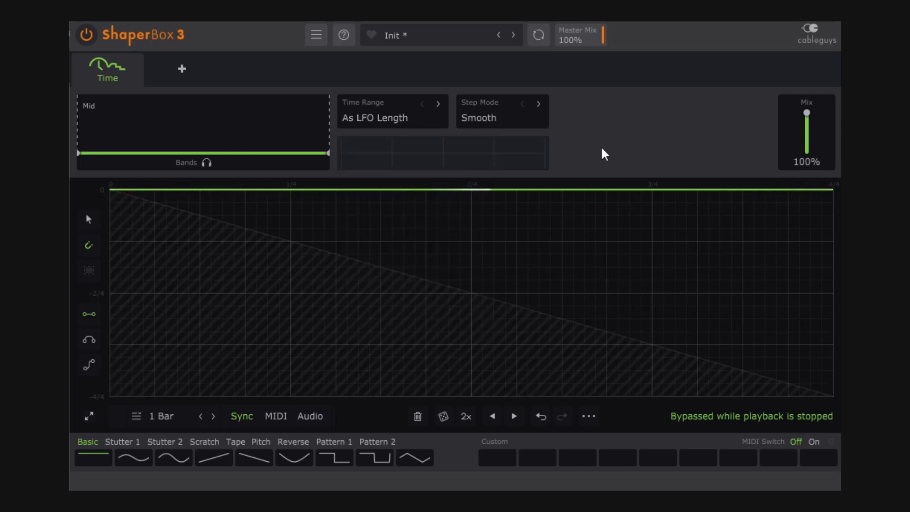
mouse_move(336, 114)
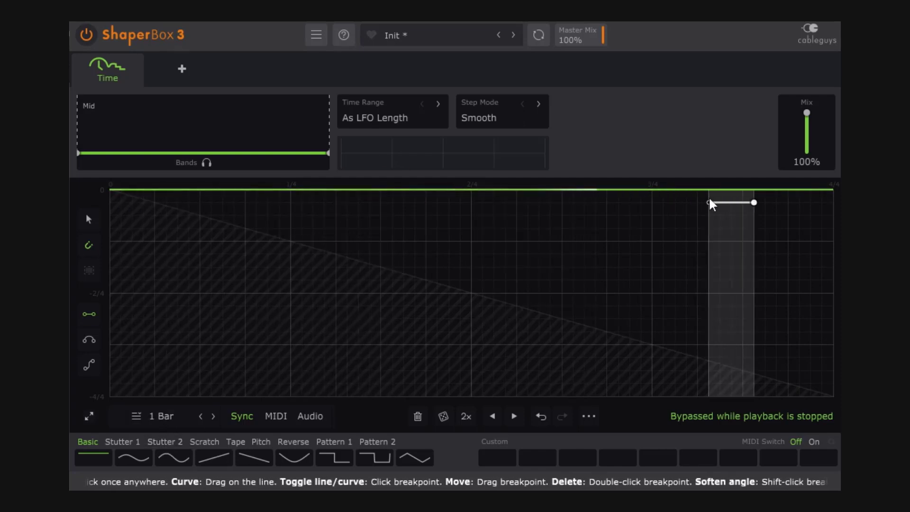
Set the LFO length to 8 Bars
left_click(175, 415)
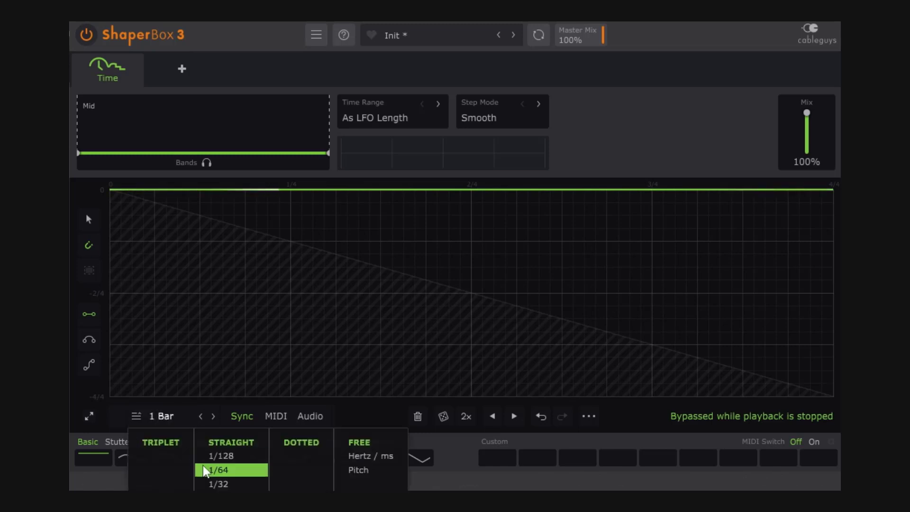
left_click(218, 488)
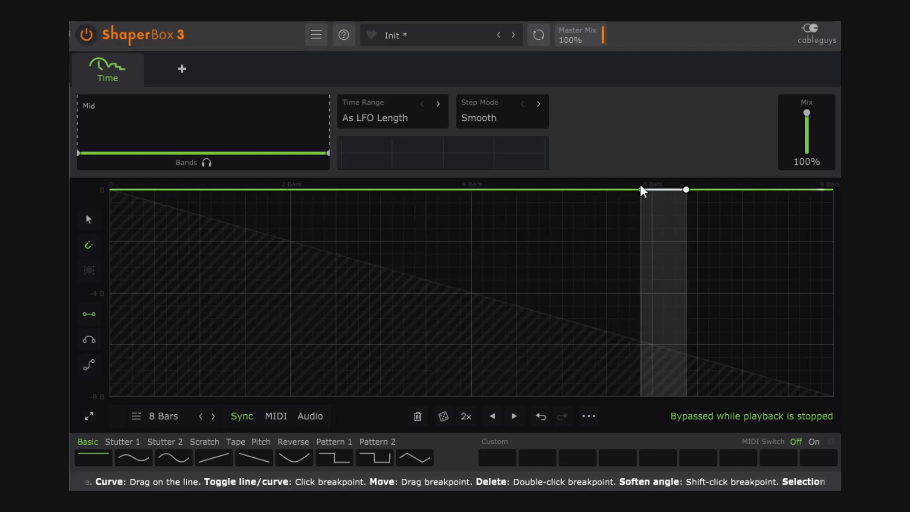
Set the Time Range to 1 Bar, leaving the LFO length at 8 Bars
left_click(378, 119)
left_click(648, 116)
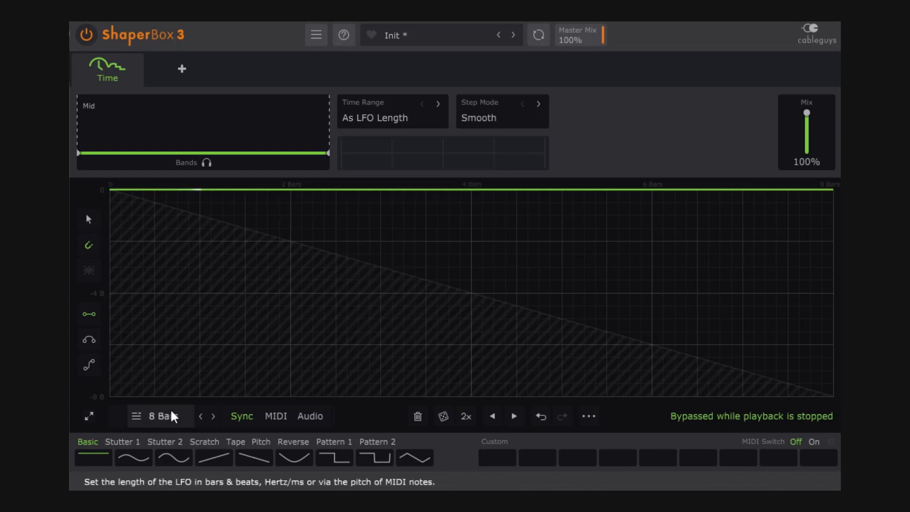
left_click(405, 117)
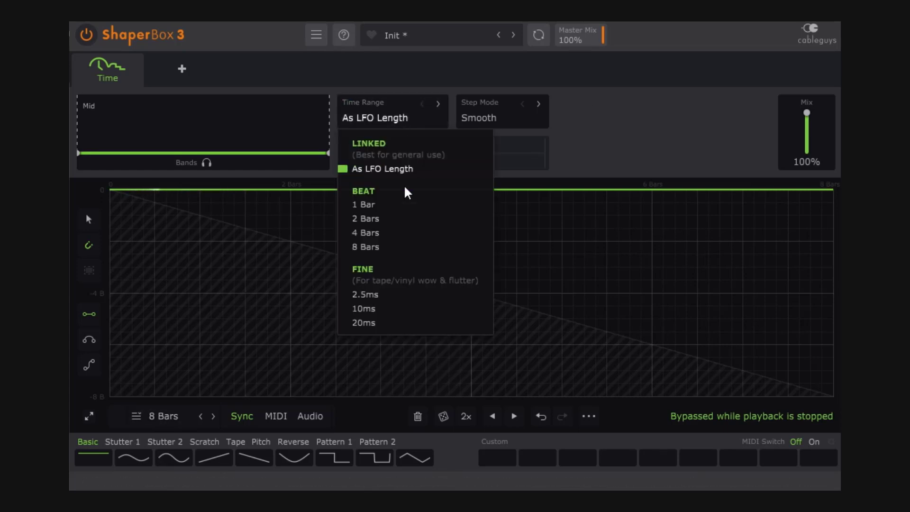
left_click(678, 147)
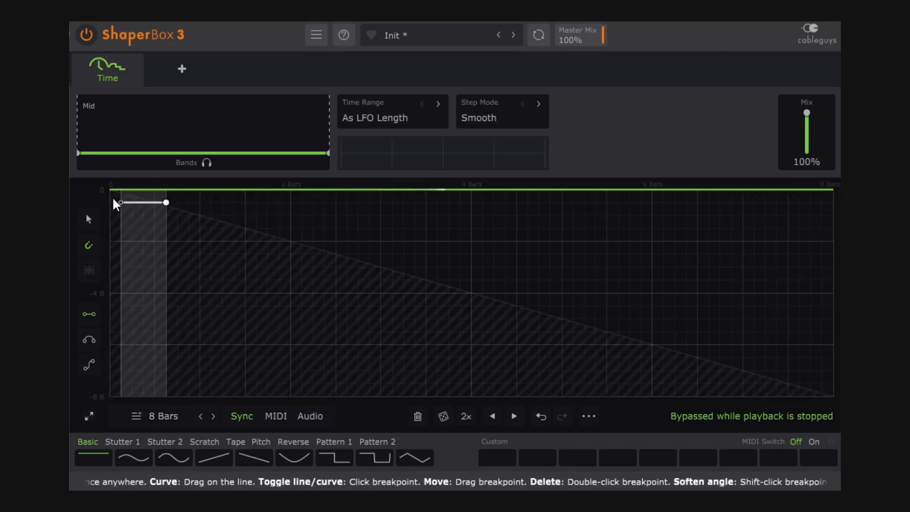
left_click(391, 121)
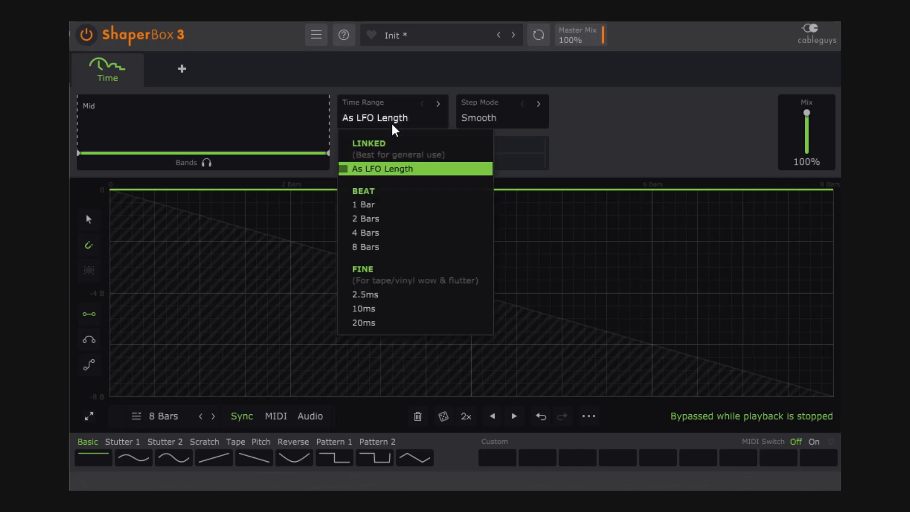
left_click(372, 205)
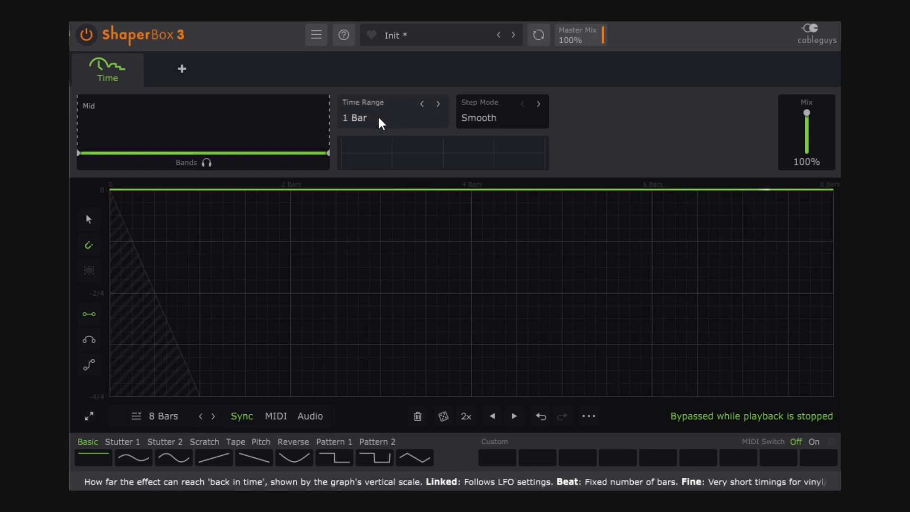
Try a flat step at about -3/16 from the middle of bar two into bar three, and reset the curve to the flat Basic shape
left_click(211, 190)
left_click(234, 228)
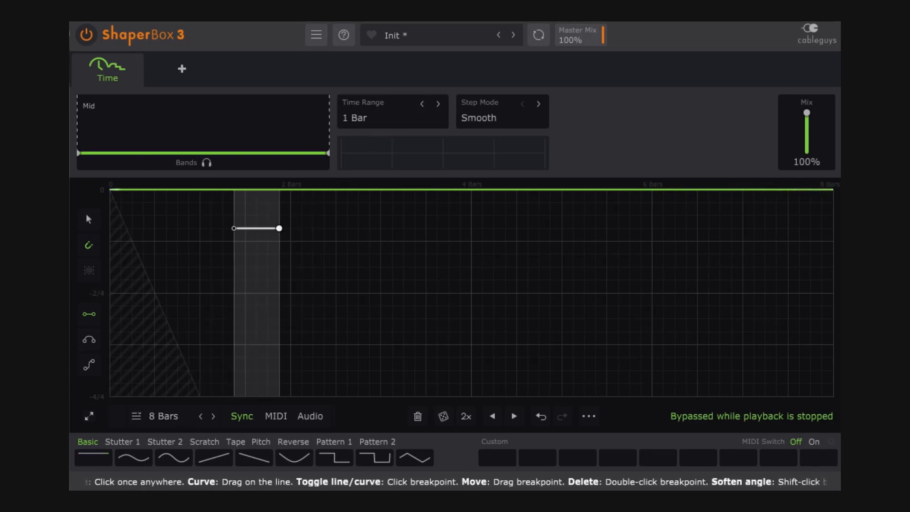
left_click(302, 228)
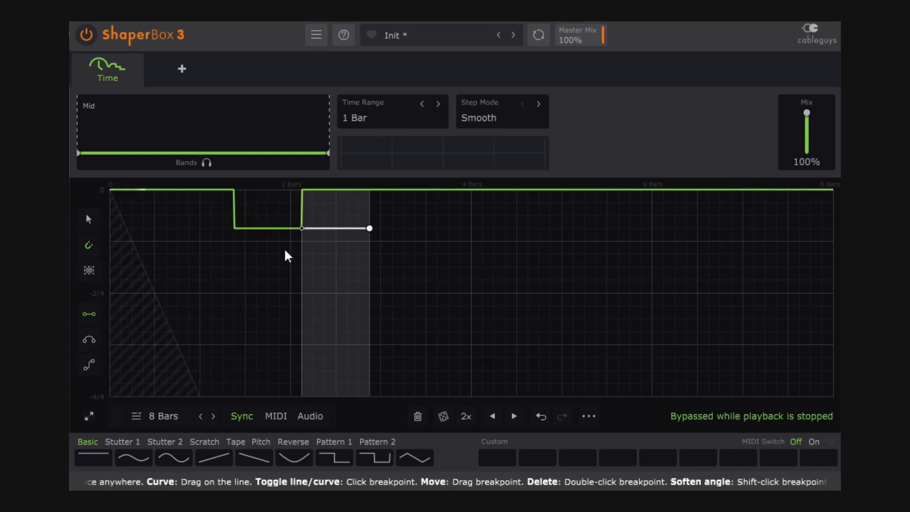
left_click(93, 457)
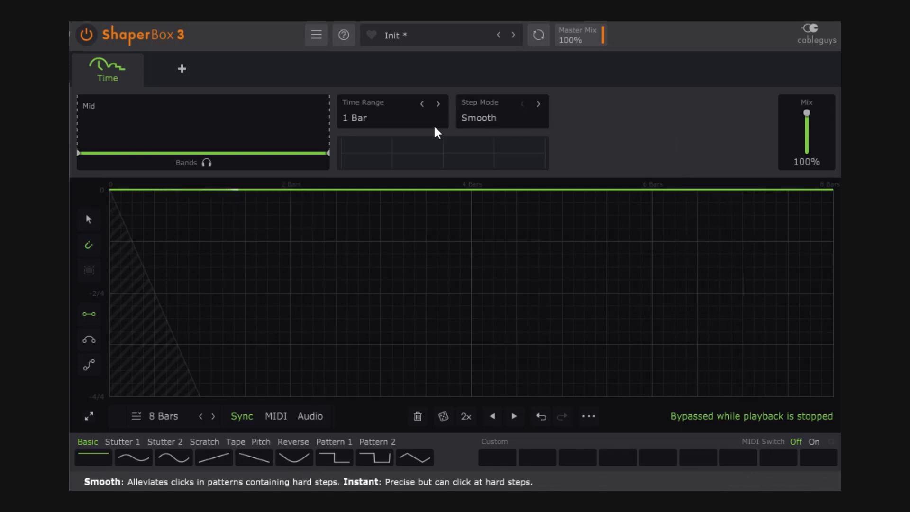
Try the Time Range at 2 Bars, 4 Bars and 10ms to compare the vertical scale
left_click(382, 126)
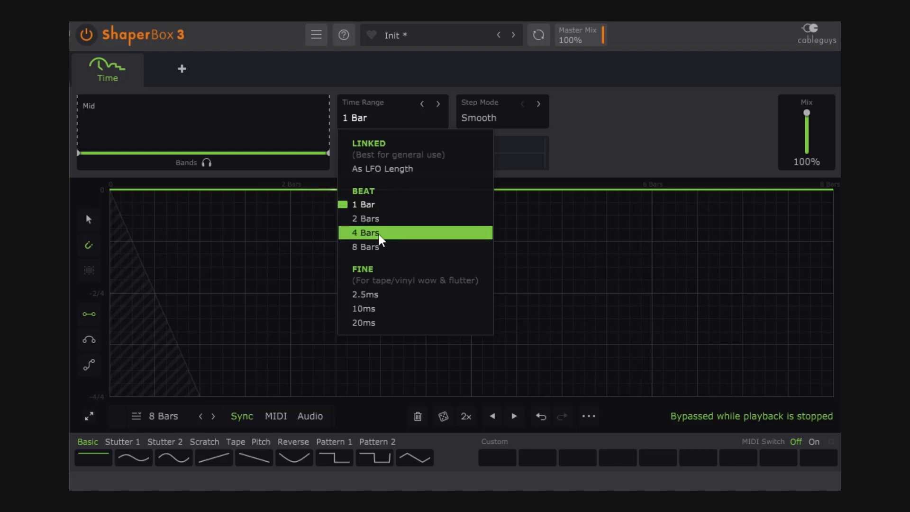
left_click(371, 217)
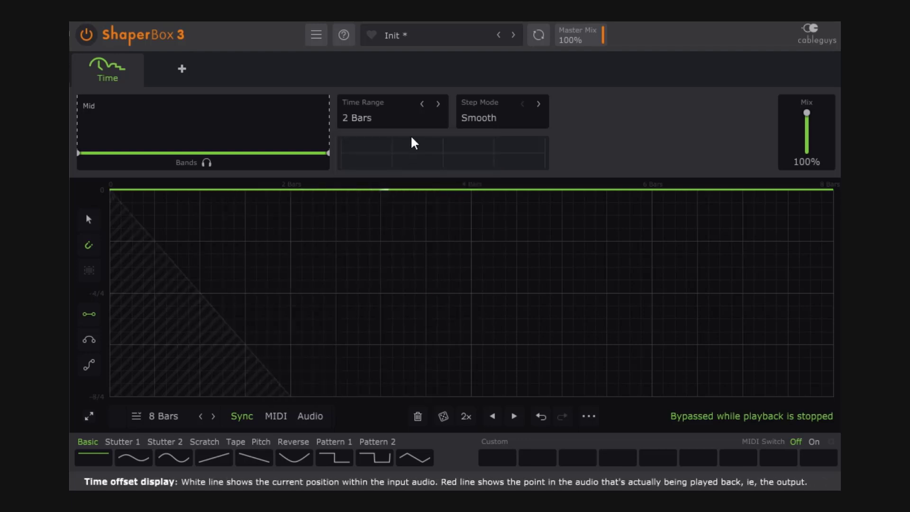
left_click(368, 127)
left_click(369, 235)
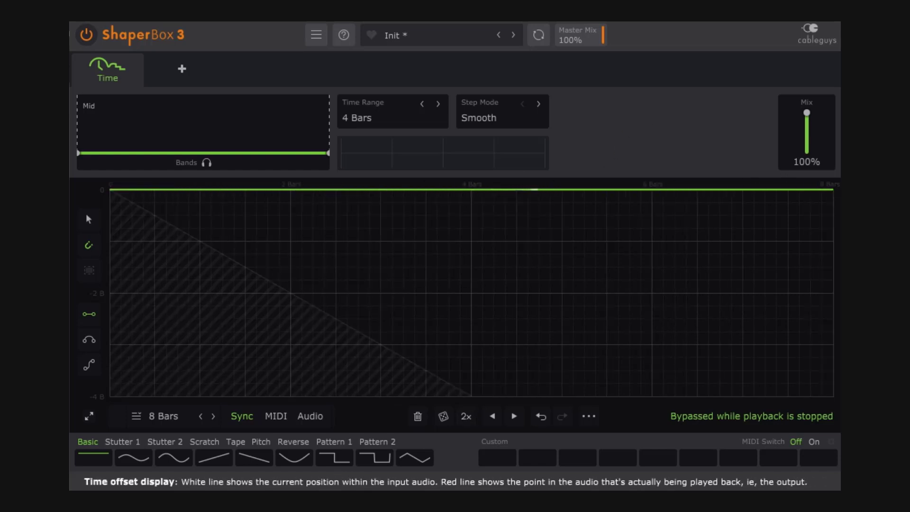
left_click(386, 113)
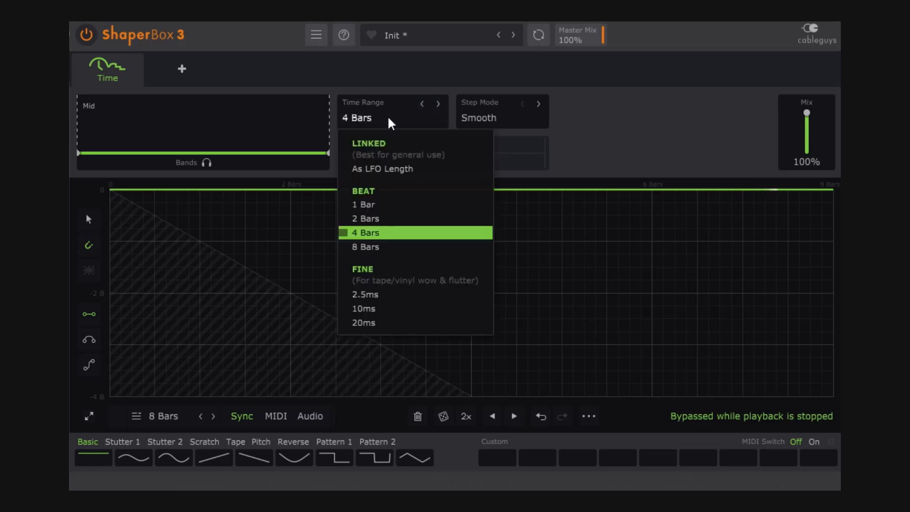
left_click(385, 307)
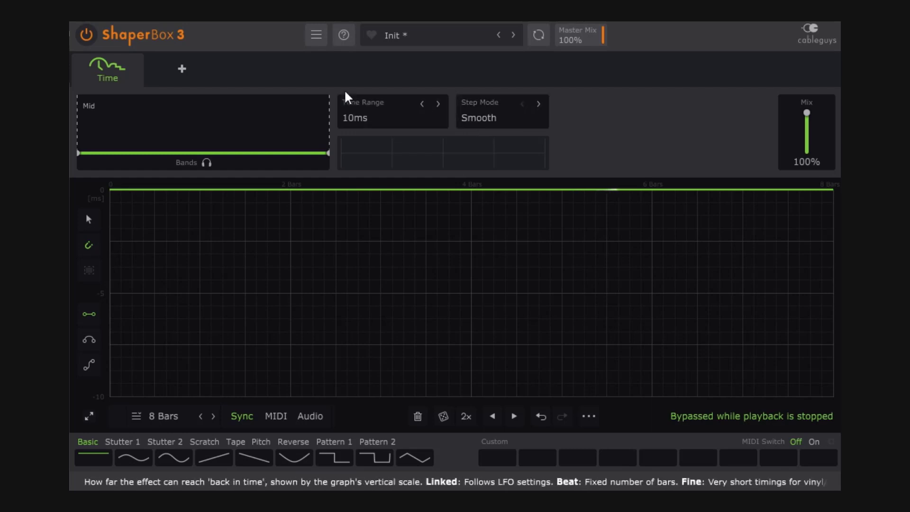
Set the Time Range to As LFO Length and the LFO length to 1 Bar
left_click(400, 107)
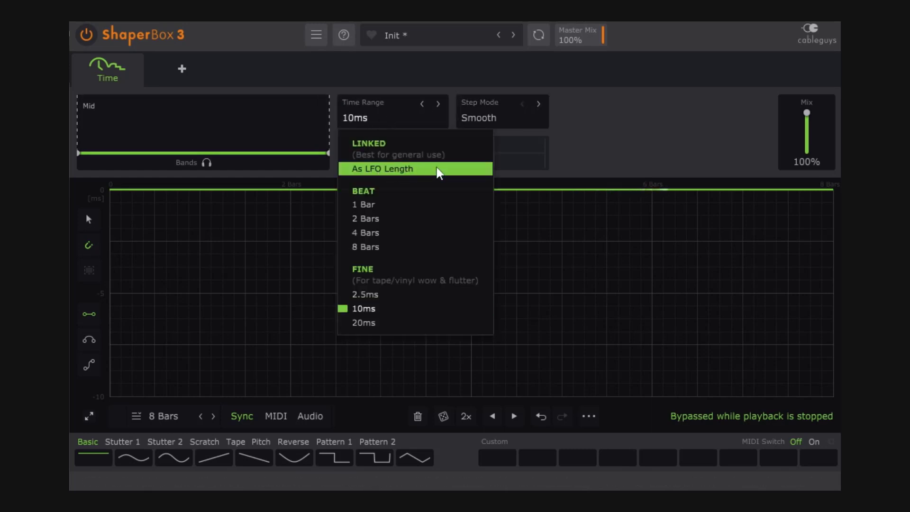
left_click(396, 168)
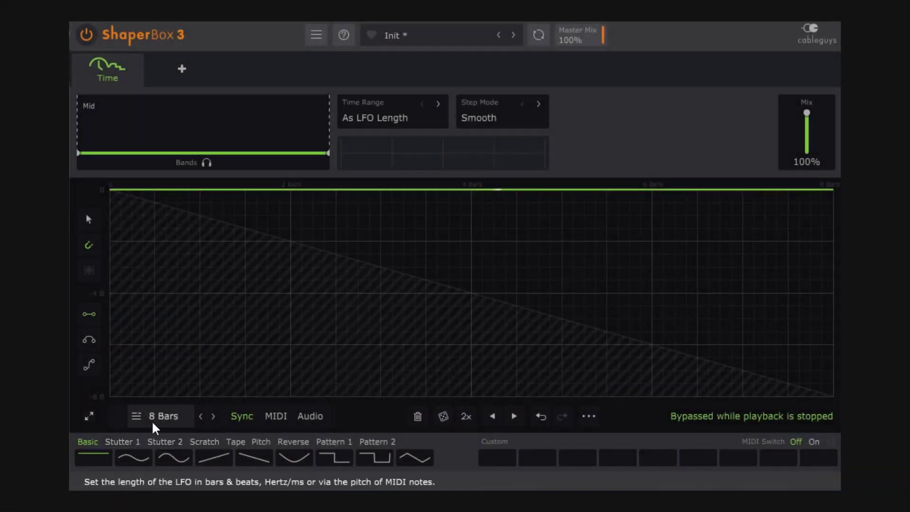
left_click(152, 417)
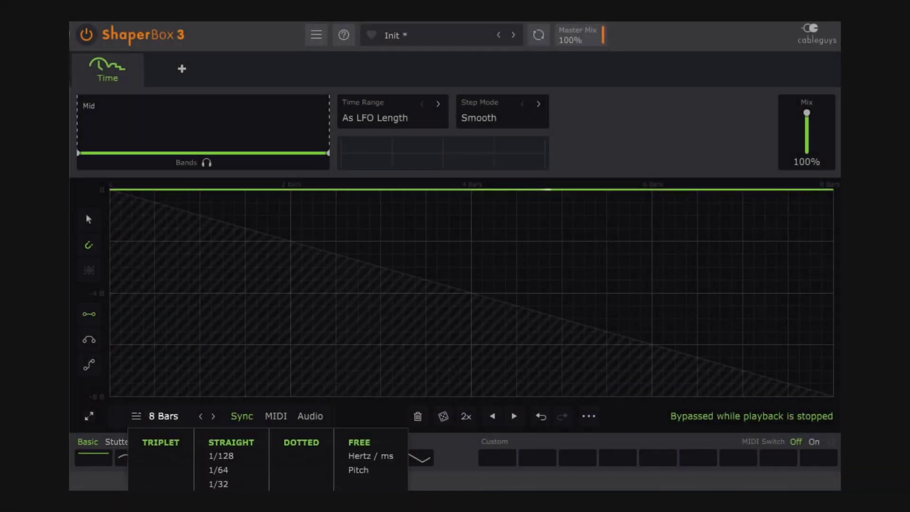
left_click(218, 488)
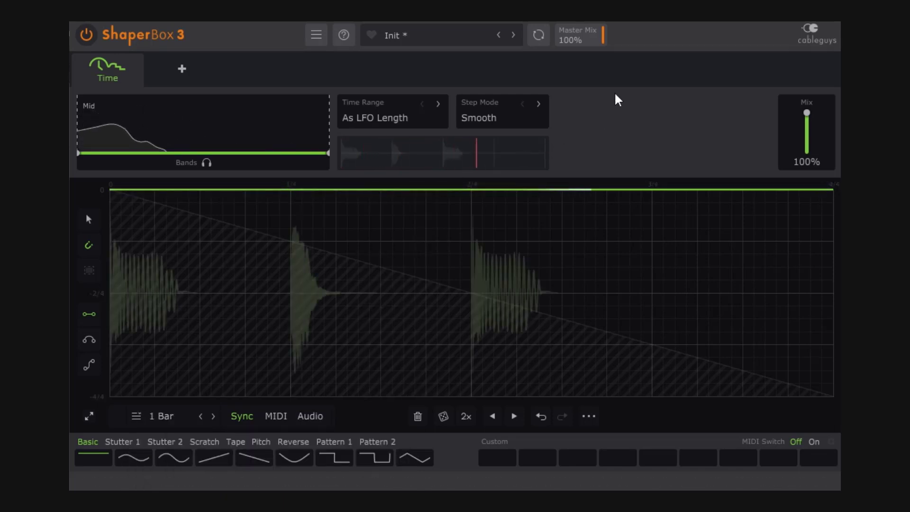
Load the third shape of the Stutter 2 preset group into the Time curve
left_click(172, 446)
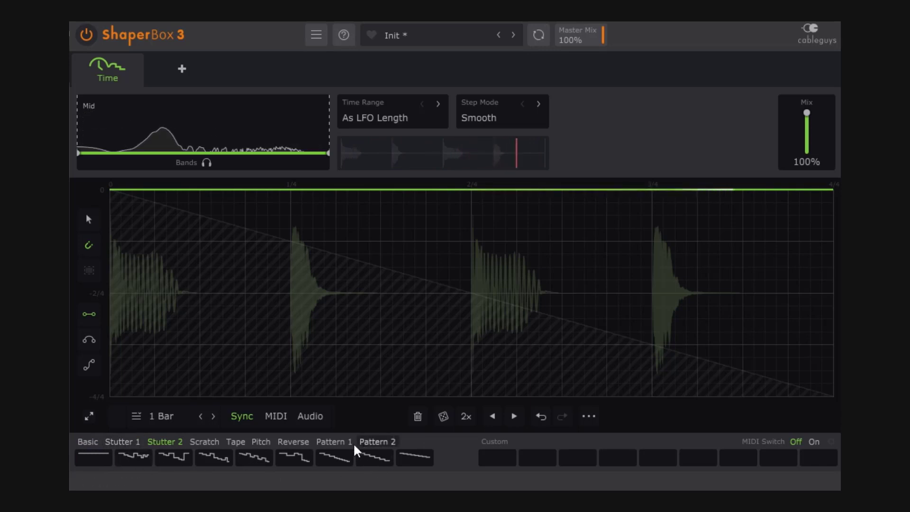
left_click(160, 442)
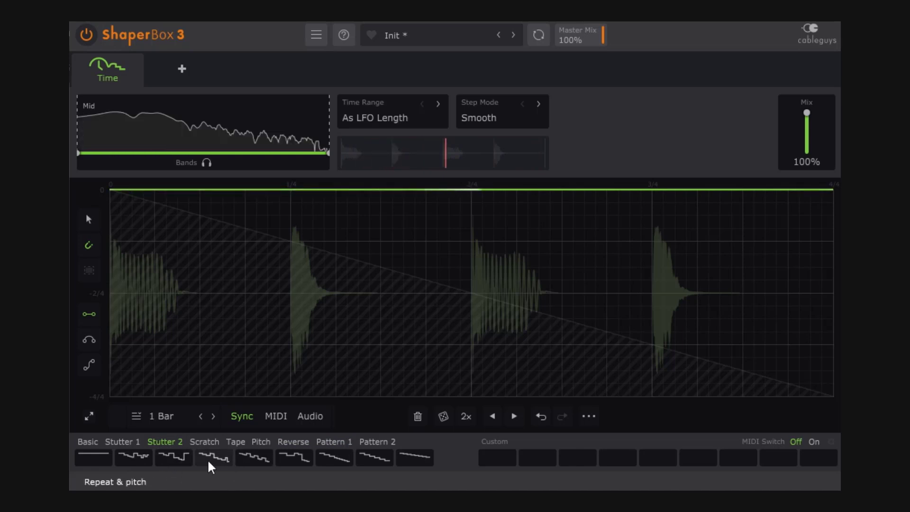
left_click(178, 460)
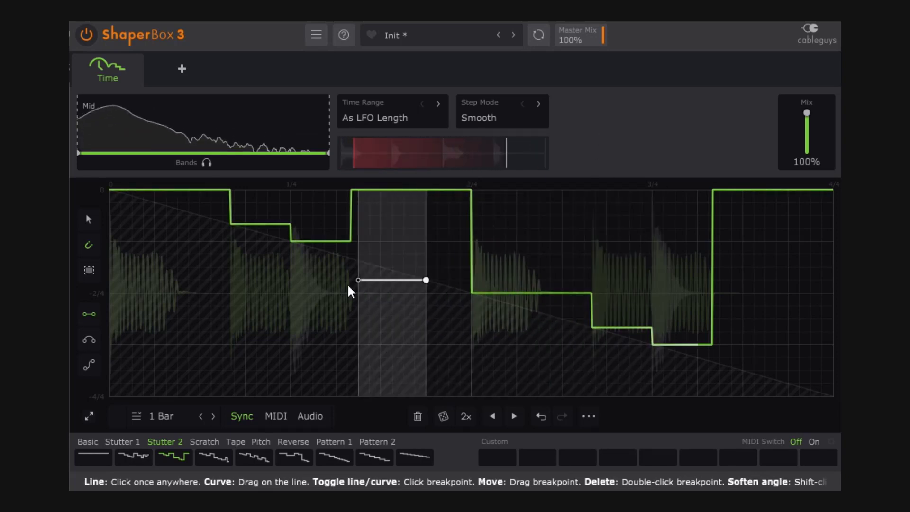
Set the Step Mode to Instant
left_click(484, 119)
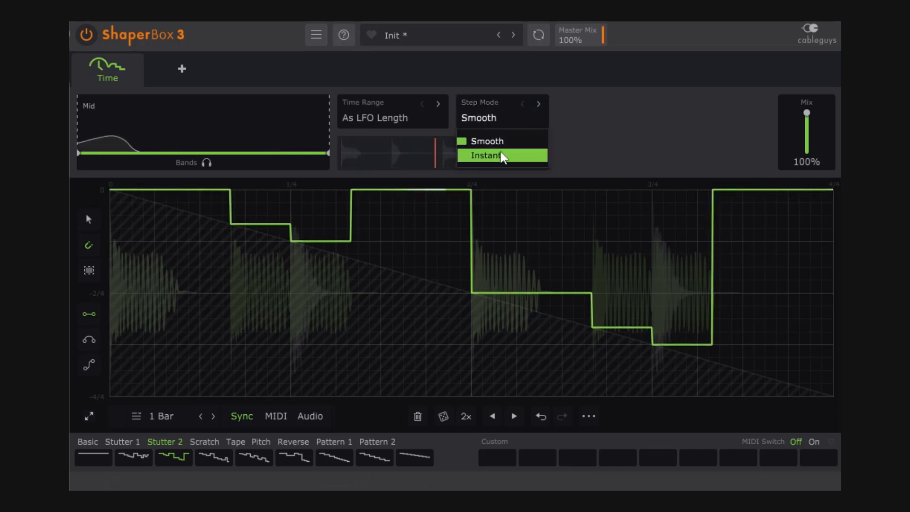
left_click(687, 136)
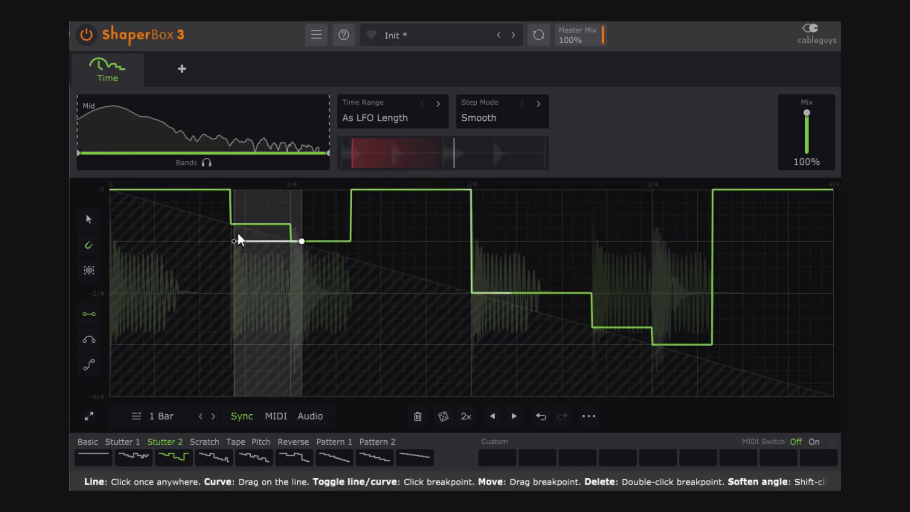
left_click(490, 116)
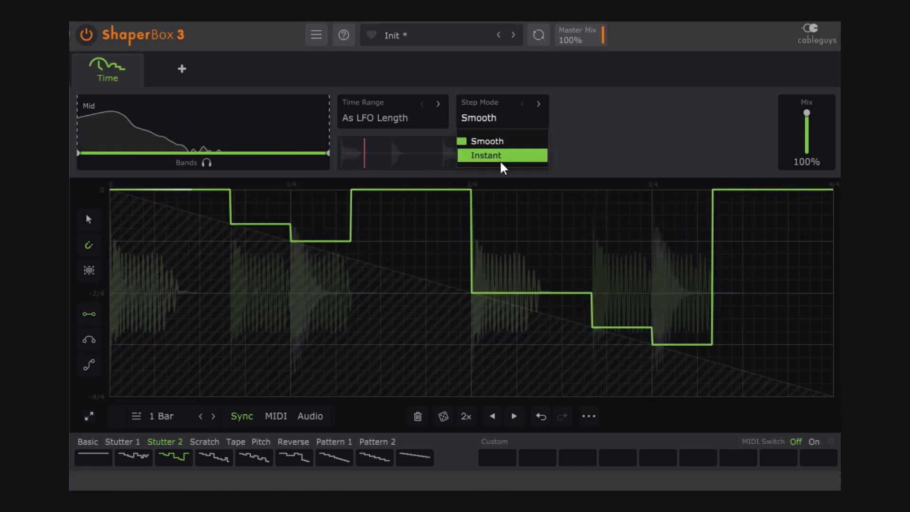
left_click(490, 152)
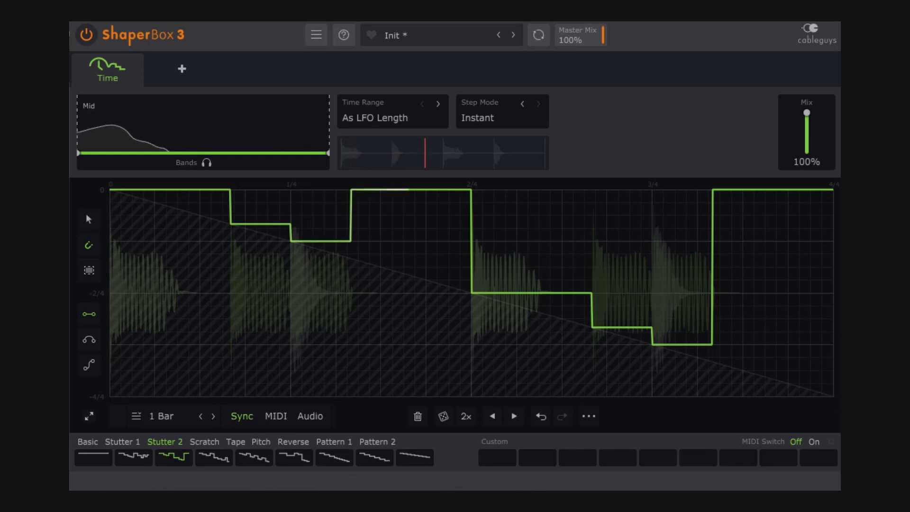
Compare the flat curve with the third Stutter 2 shape, and set the Step Mode to Smooth before stopping playback
left_click(93, 457)
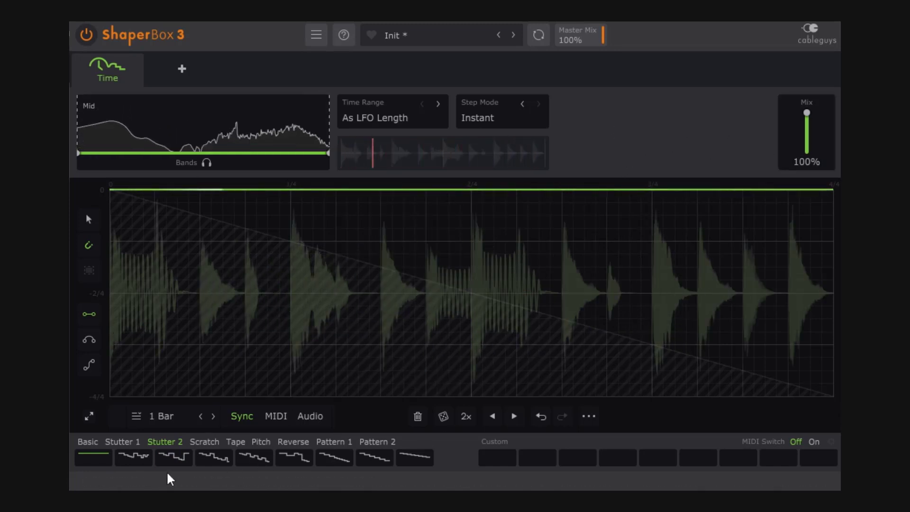
left_click(174, 460)
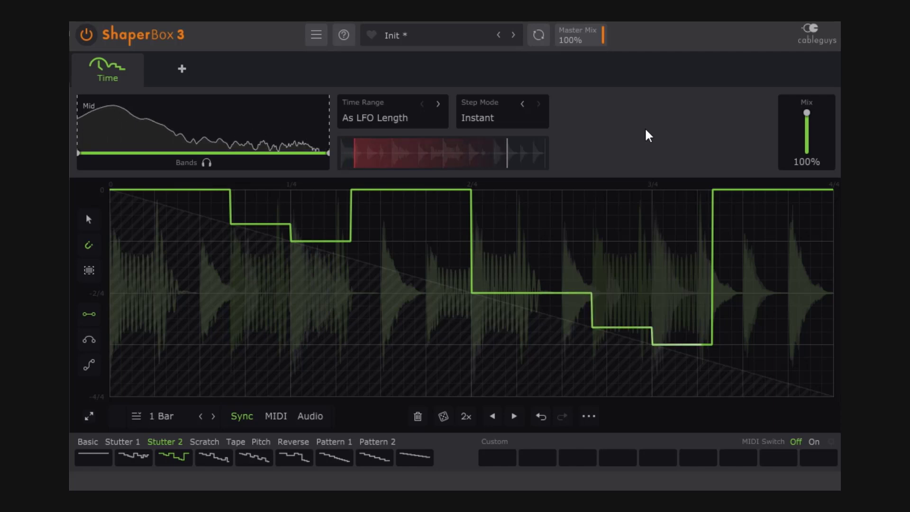
left_click(512, 121)
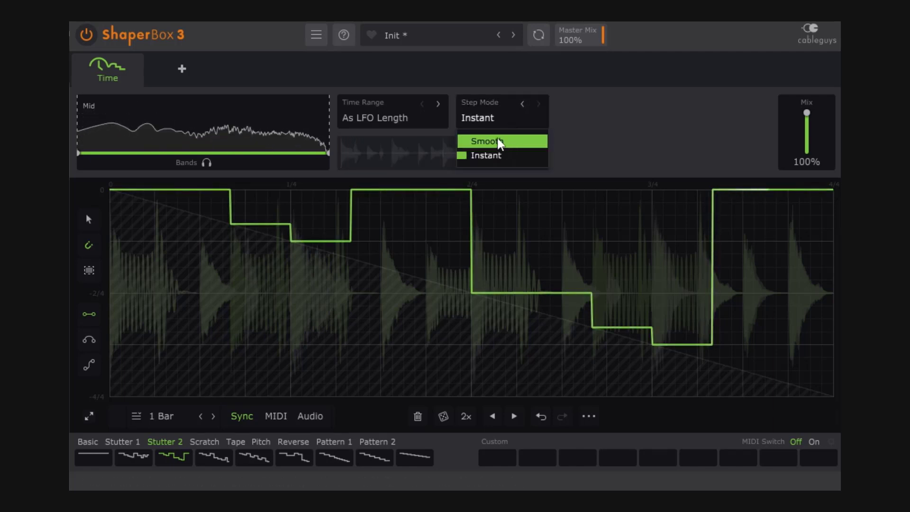
left_click(499, 141)
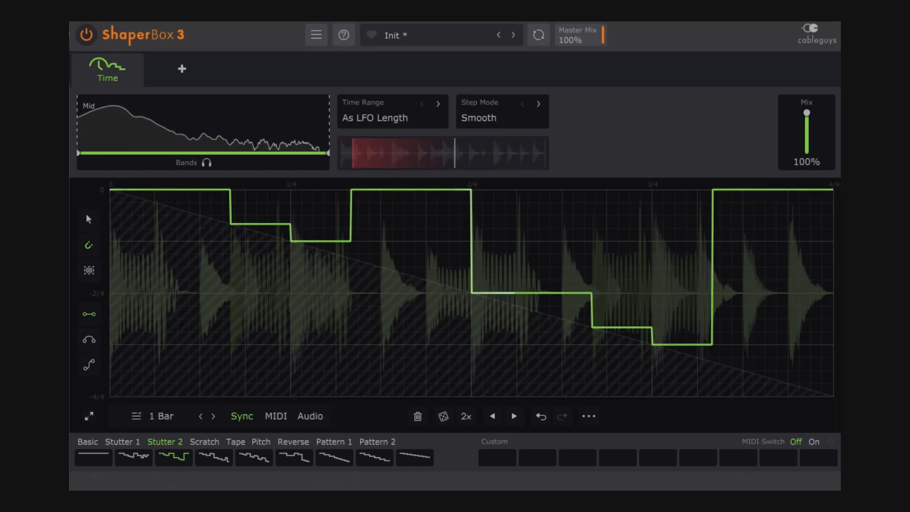
key("space")
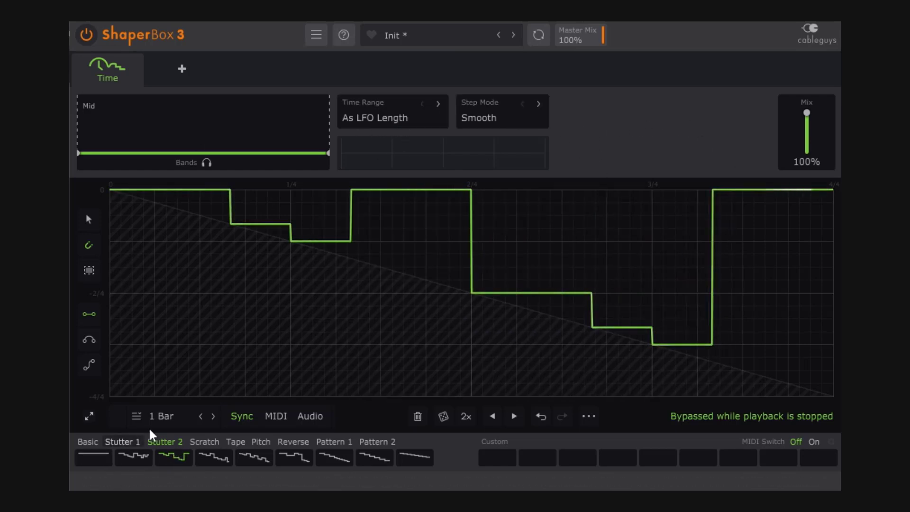
Reset the curve to flat and, with playback running, draw a flat step at -1/4 across the bar's second beat
left_click(93, 457)
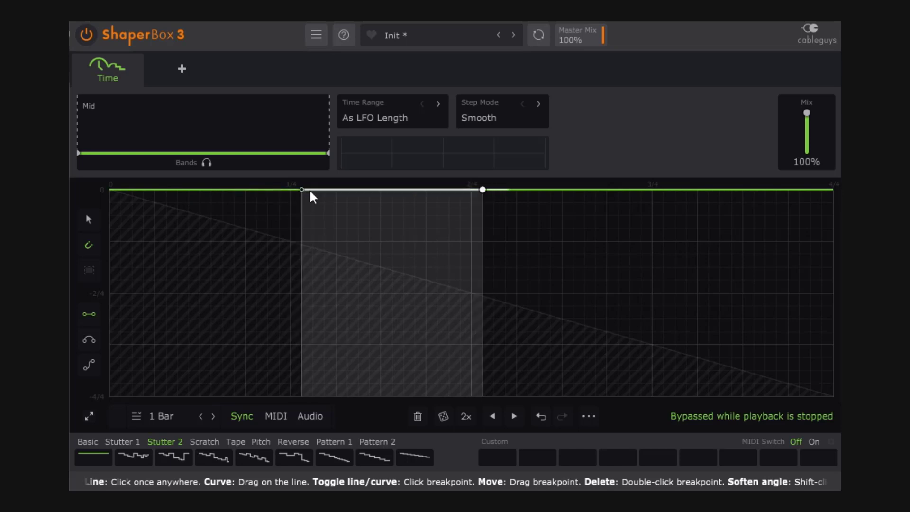
key("space")
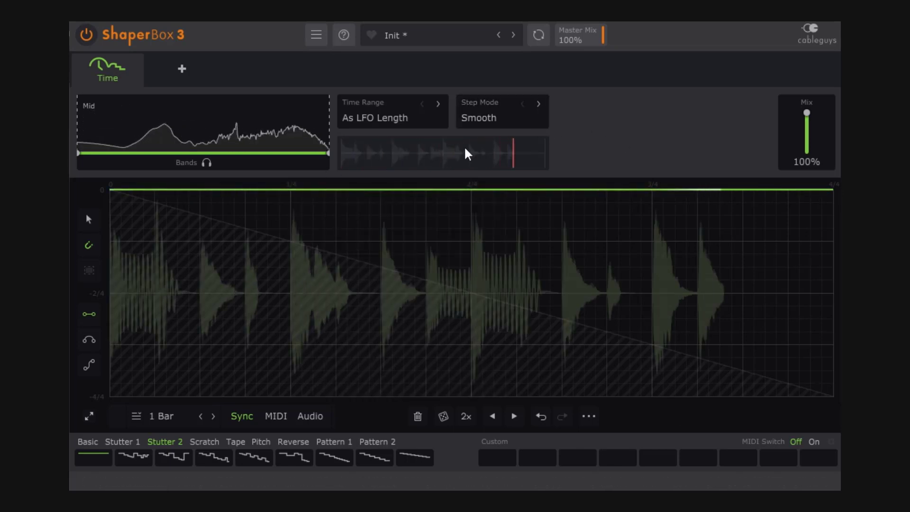
left_click(291, 240)
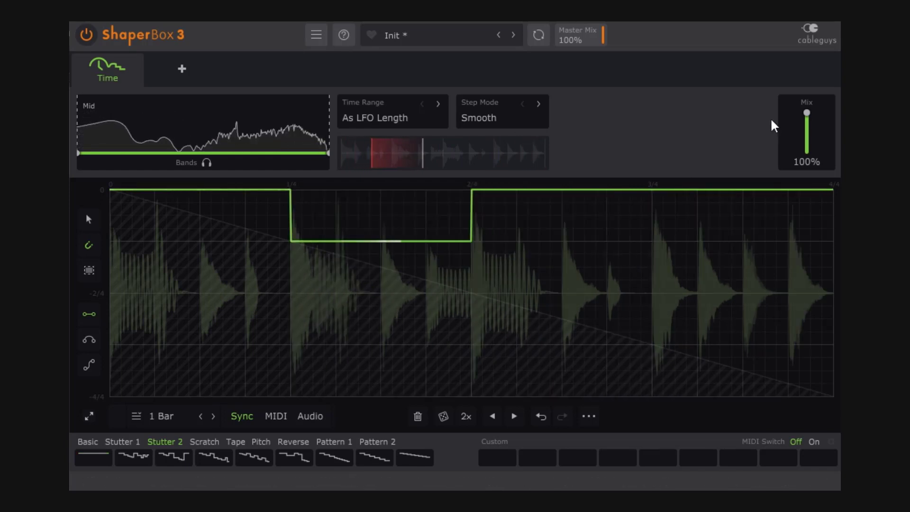
Draw a descending ramp from 0 to about -1/16 across the bar's second beat in place of the flat step
left_click(298, 190)
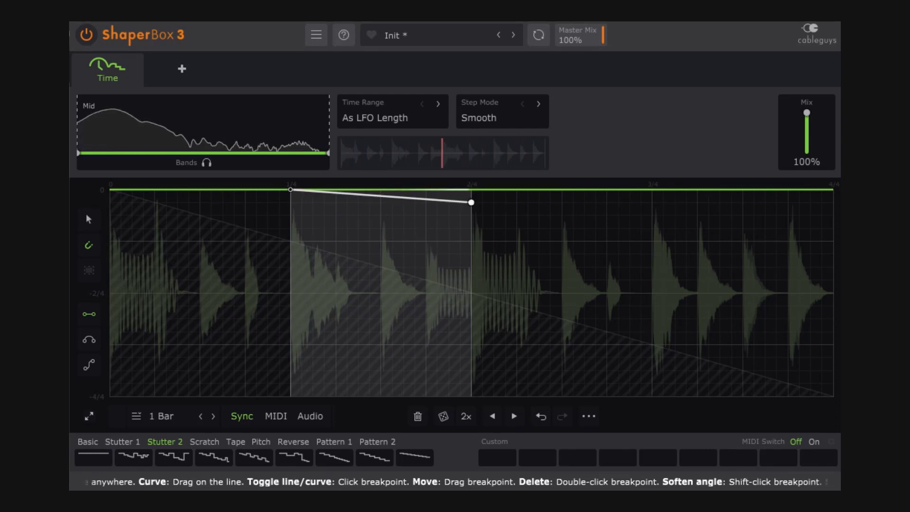
left_click(471, 202)
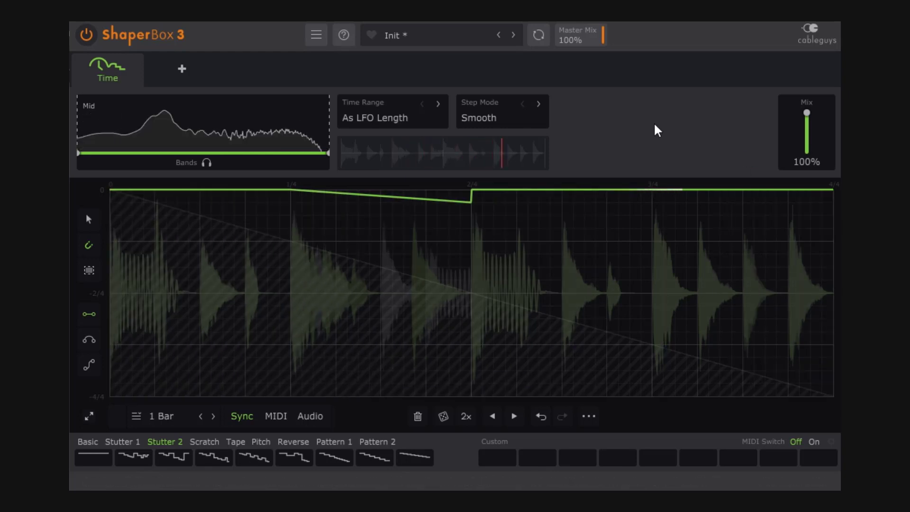
mouse_move(442, 163)
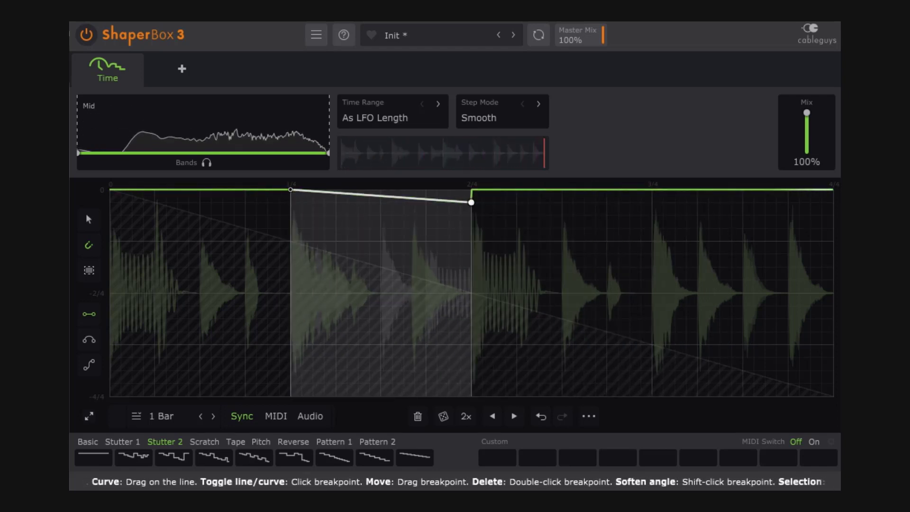
Steepen the descending ramp across the second beat in stages, with its end going from -1/8 down to -4/4
left_click(469, 215)
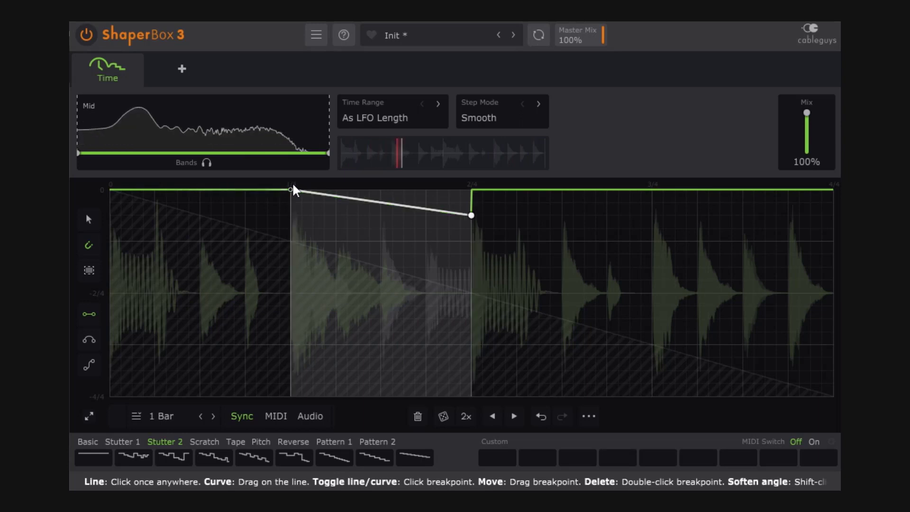
left_click_drag(471, 215, 471, 228)
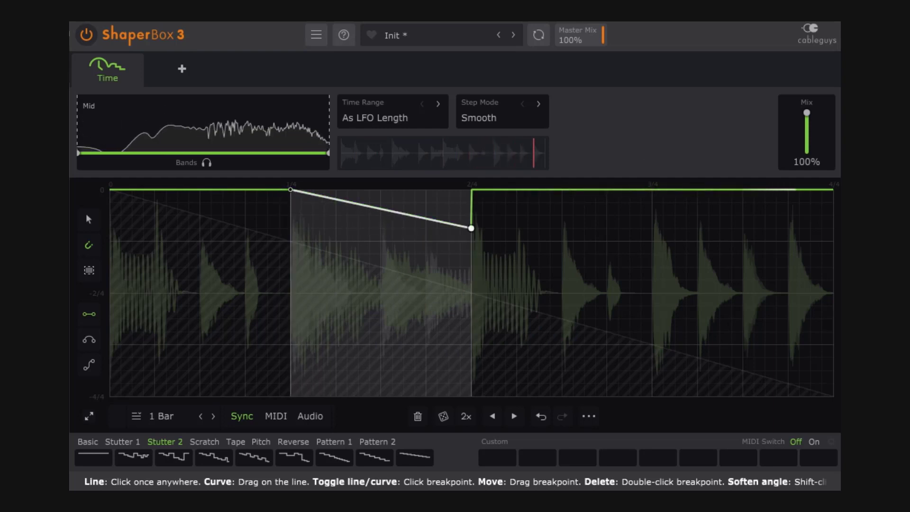
left_click_drag(294, 189, 293, 202)
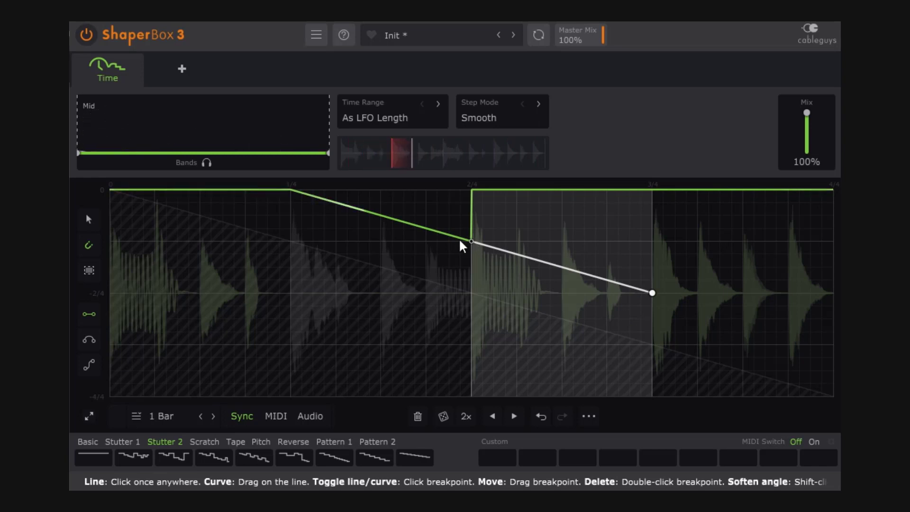
left_click(472, 191)
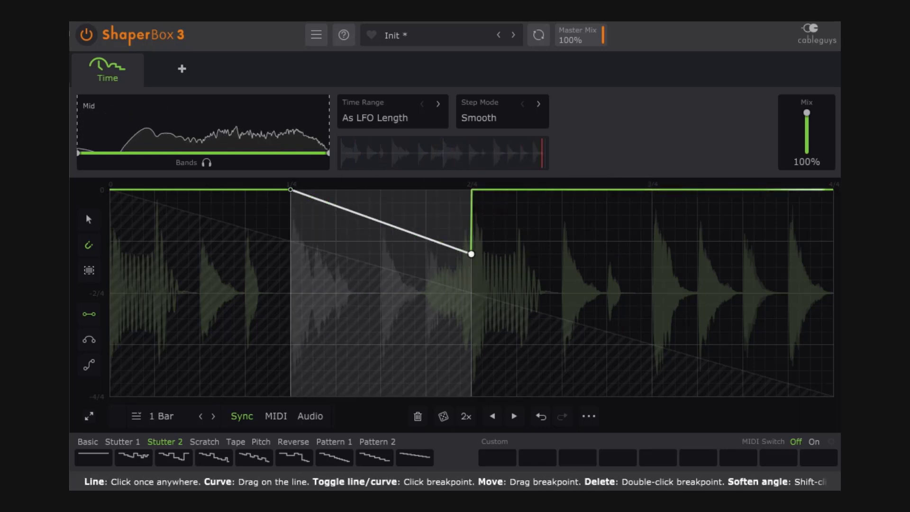
left_click(471, 267)
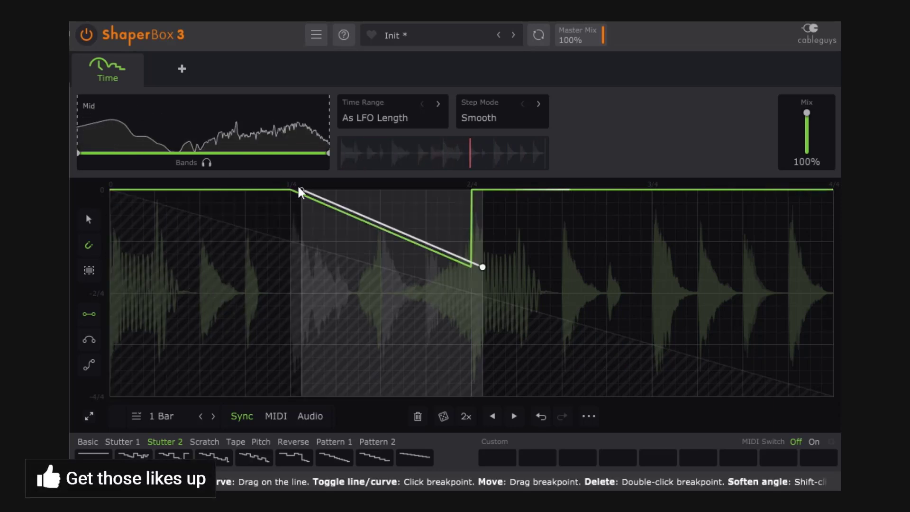
left_click_drag(471, 293, 471, 293)
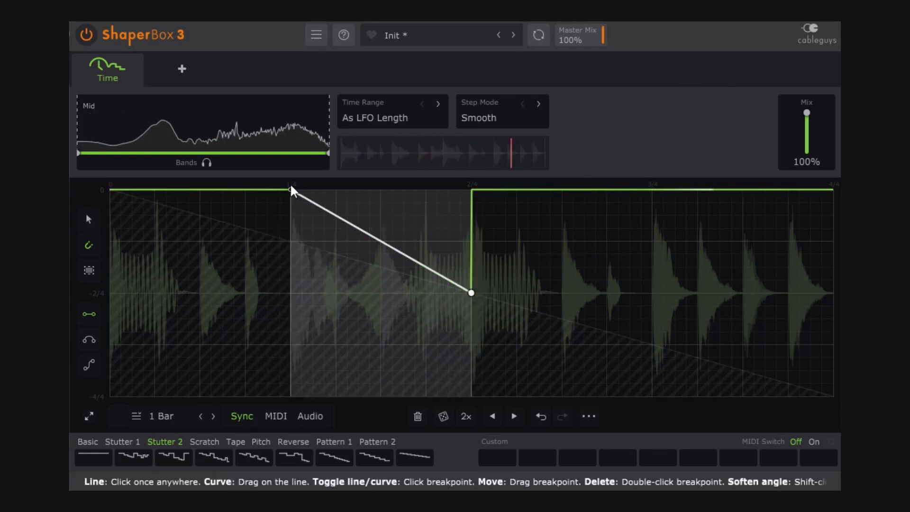
left_click_drag(471, 293, 472, 396)
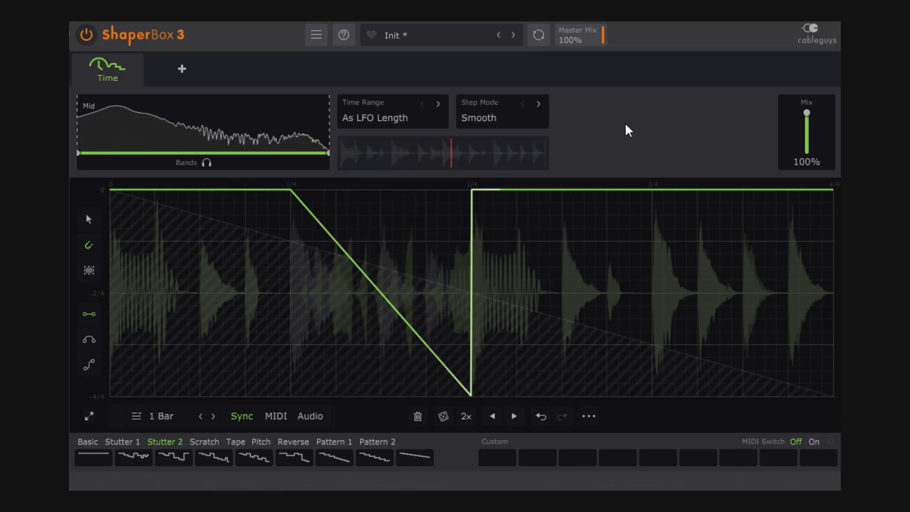
Redraw the second-beat ramp with its end at about -1/16, then reset the curve to flat with playback running
left_click(290, 189)
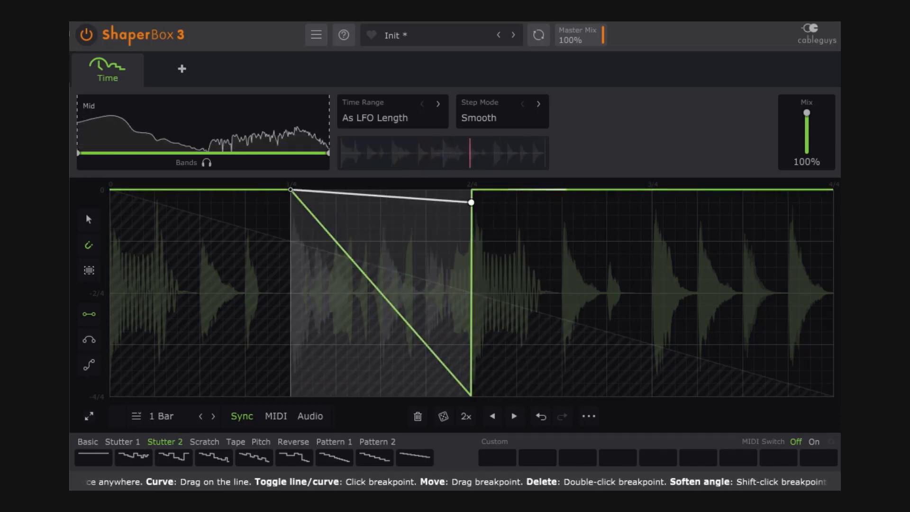
left_click(472, 203)
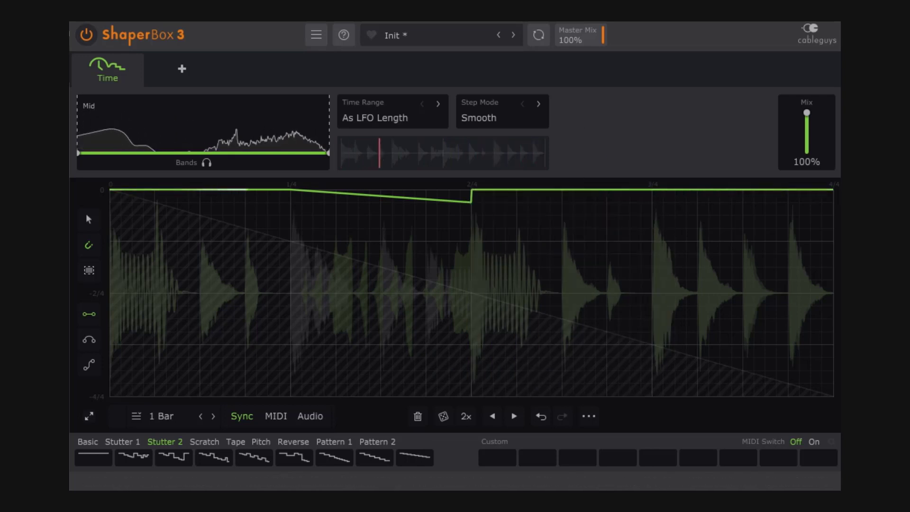
key("Escape")
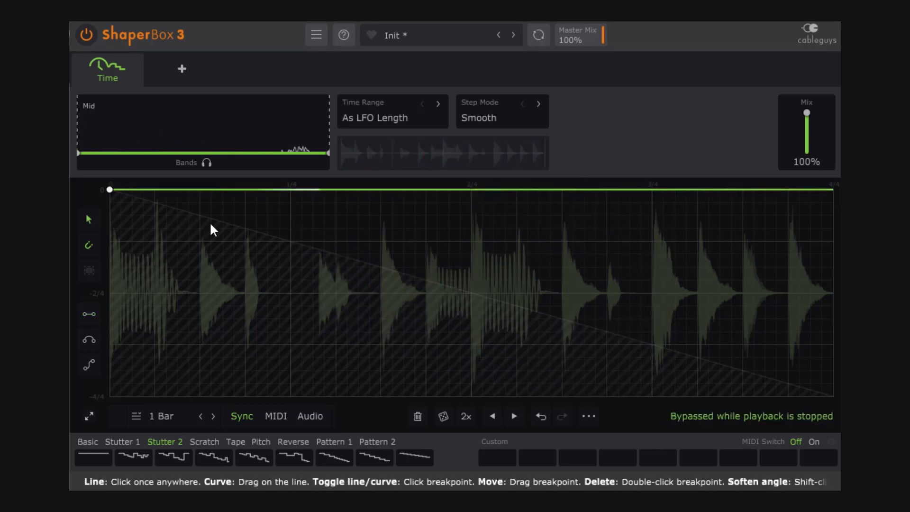
key("space")
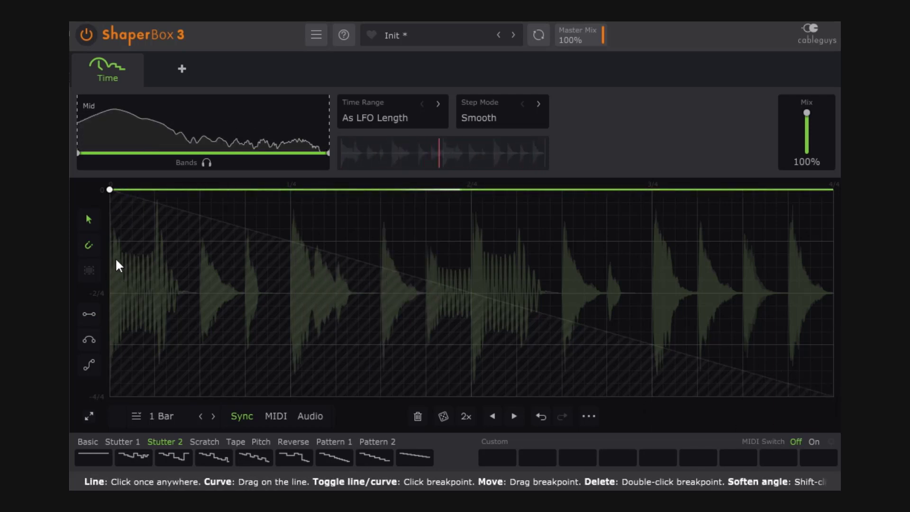
Draw a descending ramp from 0 to -4/4 across the whole bar, then raise its end point to -2/4
left_click(776, 190)
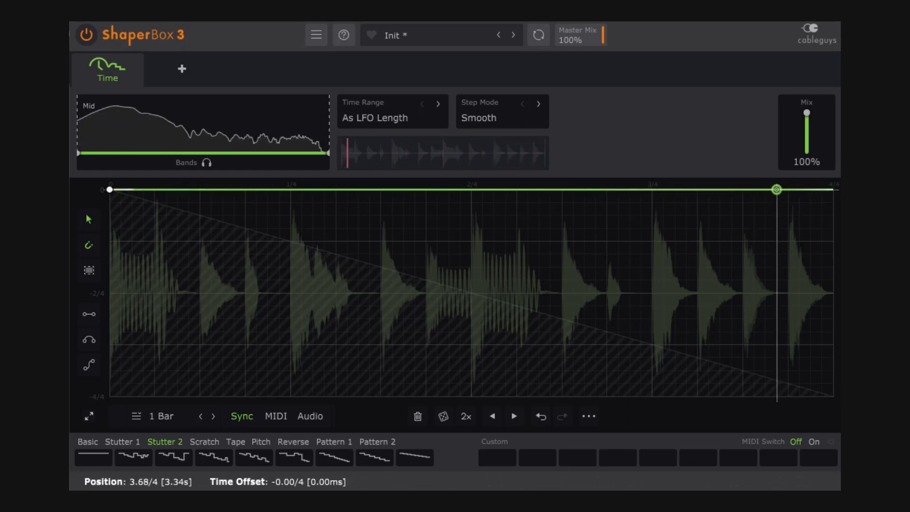
left_click_drag(776, 190, 834, 397)
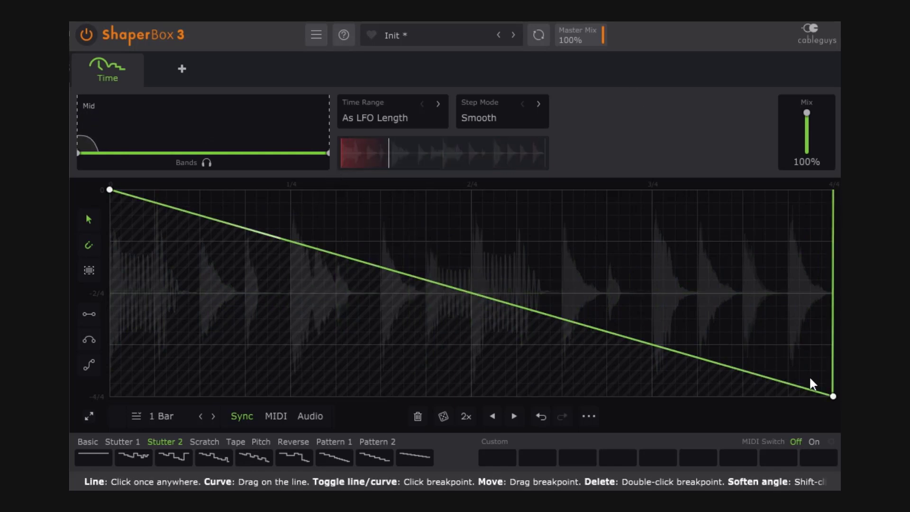
left_click_drag(831, 396, 833, 292)
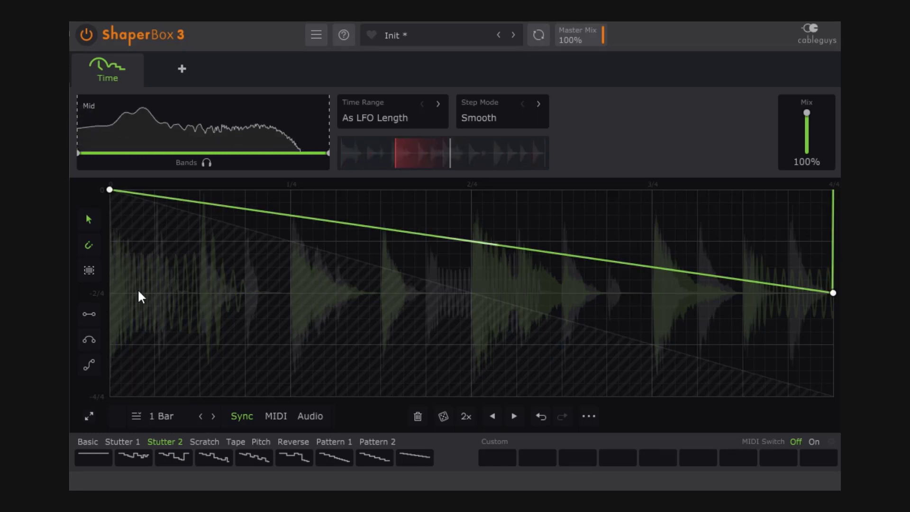
Reset the curve and draw ramps from 0 to about -1/8 across beats one, two and four, and from -1/4 to -1/8 across beat three
left_click(86, 459)
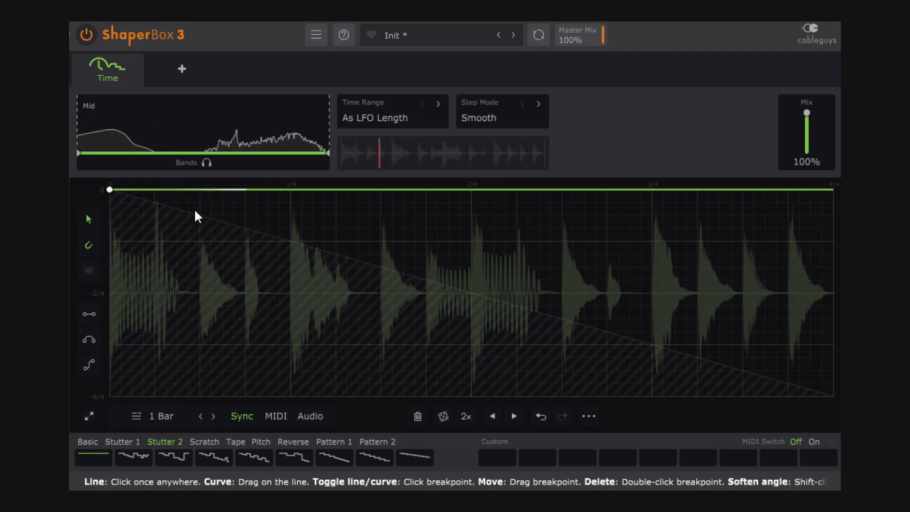
left_click(89, 314)
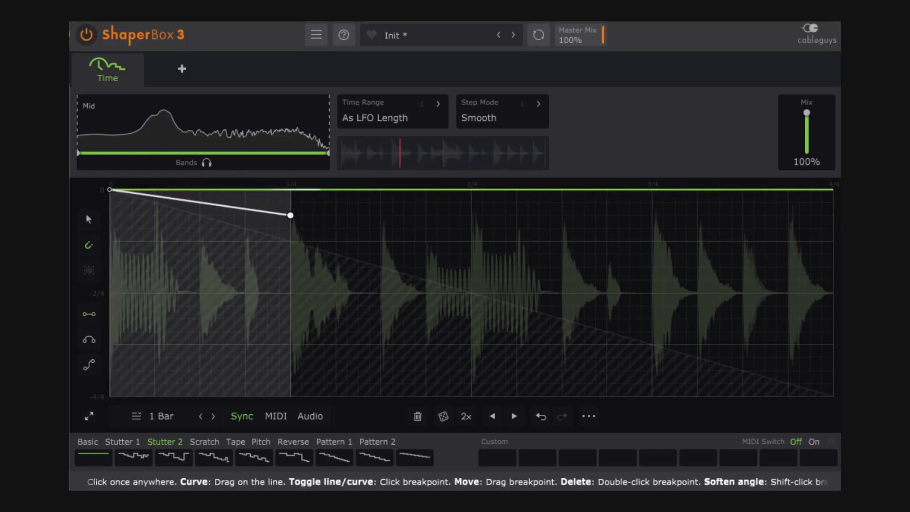
left_click(290, 215)
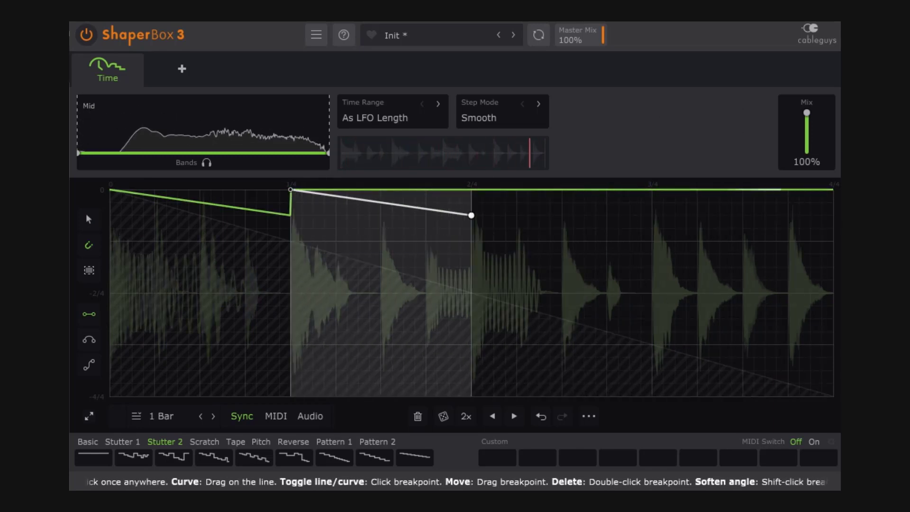
left_click(471, 215)
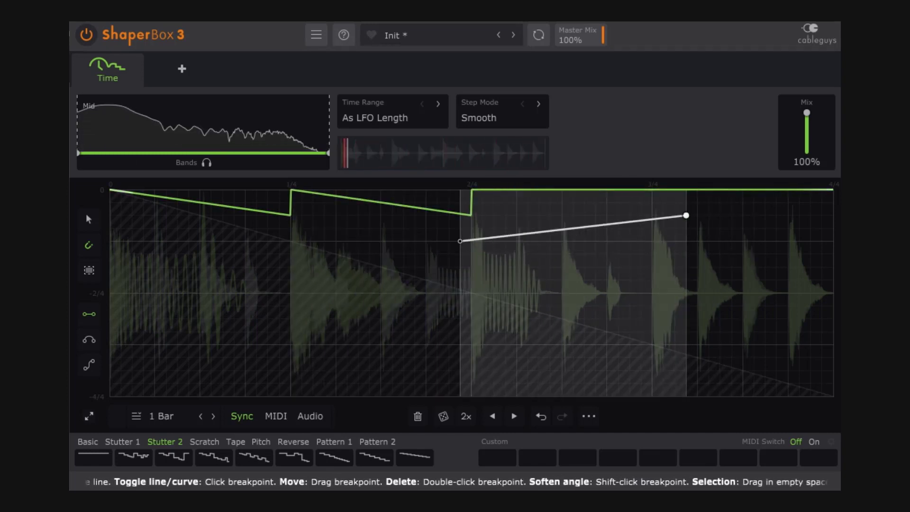
left_click(652, 215)
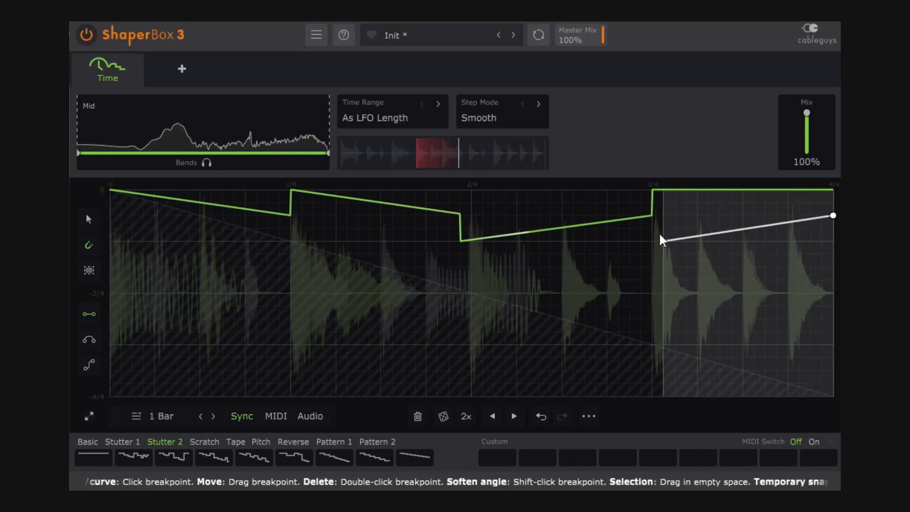
left_click_drag(658, 186, 834, 240)
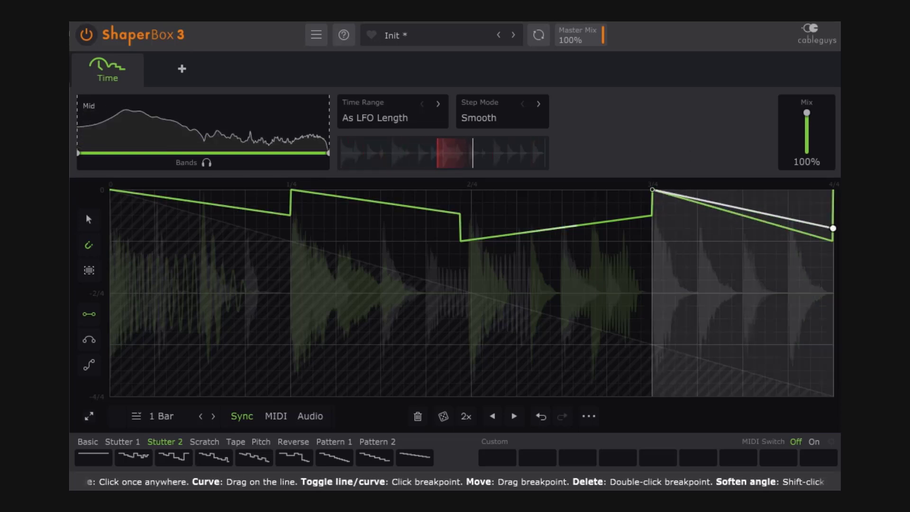
left_click(652, 188)
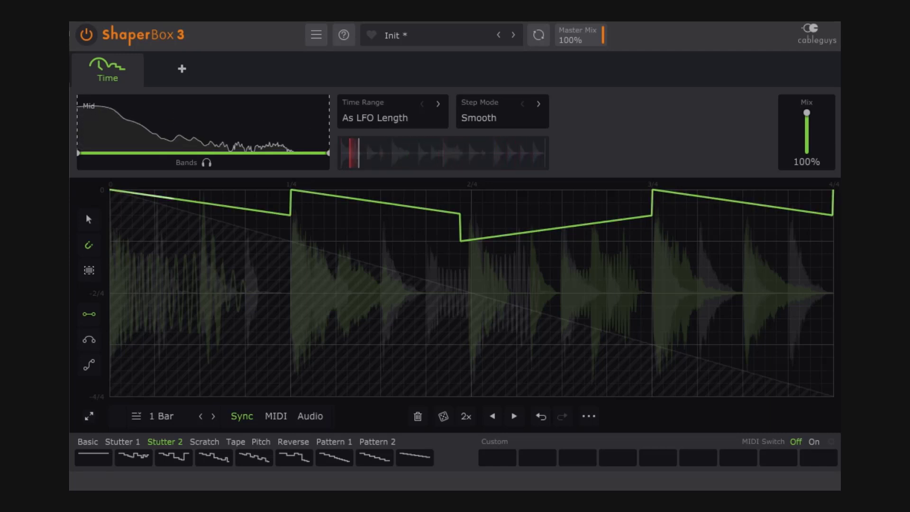
Compare the band's Mix at about 47% and at 100%, then set it to 38%
left_click(807, 112)
left_click_drag(807, 112, 807, 119)
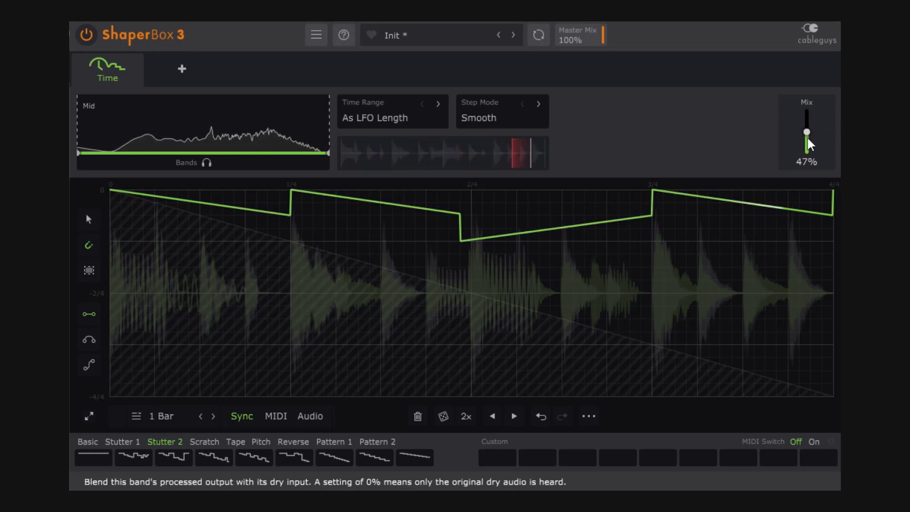
left_click(807, 136)
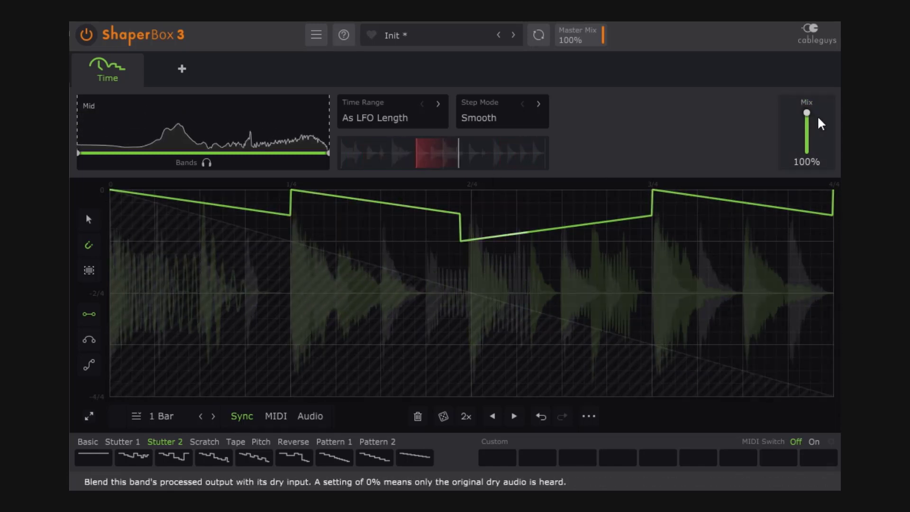
left_click(819, 119)
left_click_drag(806, 134, 806, 135)
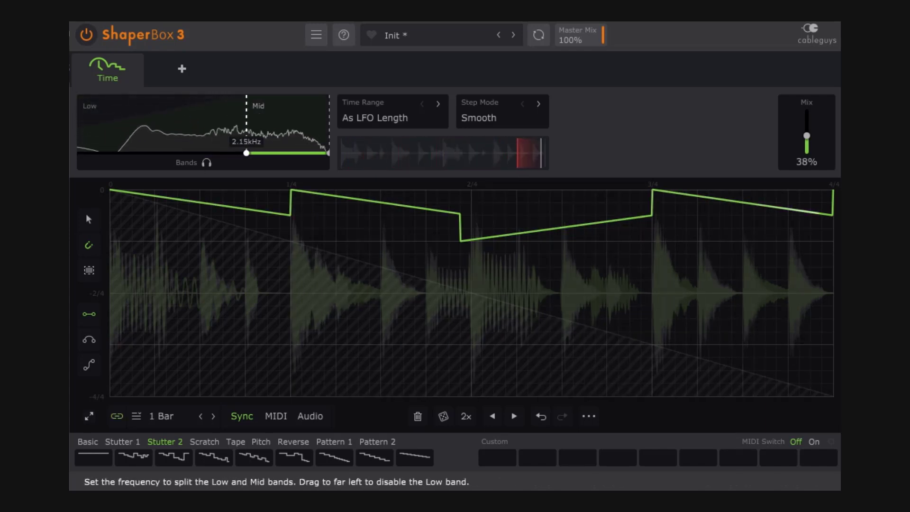
Split the signal into Low and Mid bands at 2.11 kHz and select the Low band for editing
left_click_drag(246, 150, 245, 150)
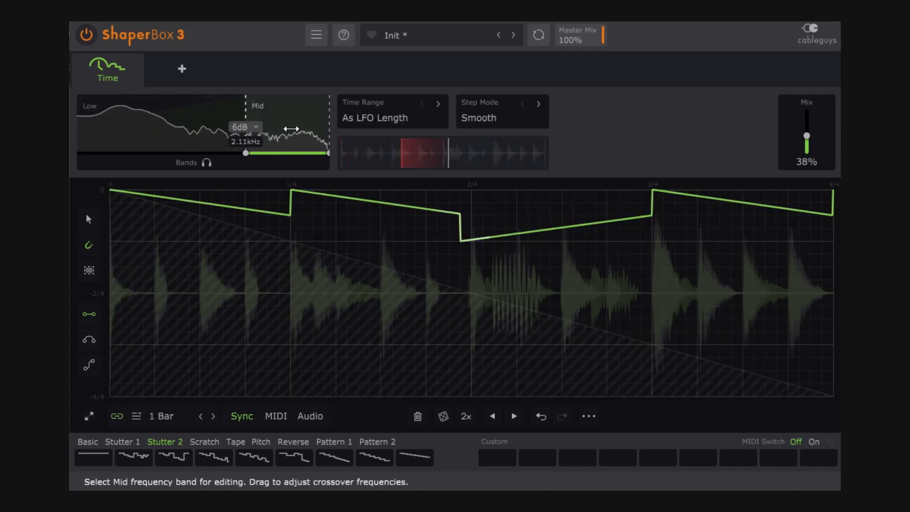
left_click(137, 108)
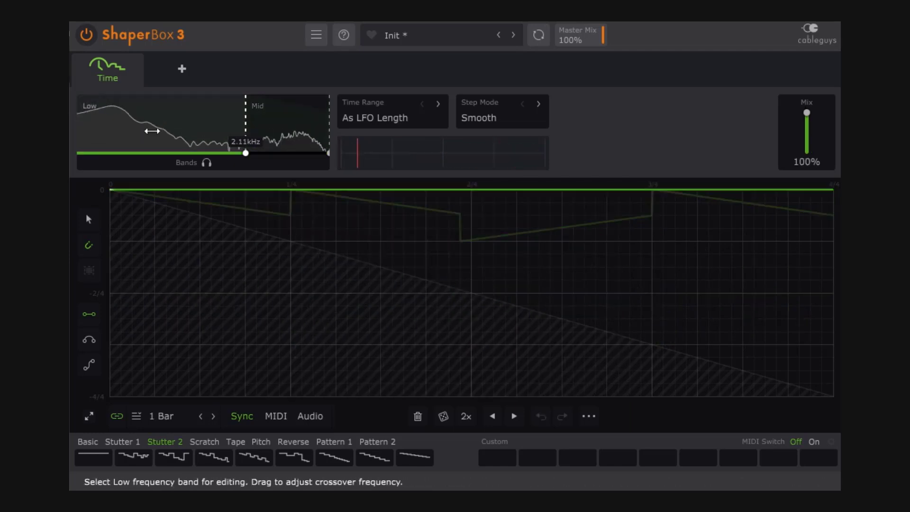
Draw a rising ramp from -2/4 to 0 across the Low band's first two beats, then remove the Low band
mouse_move(116, 283)
left_mouse_down()
mouse_move(290, 213)
mouse_move(482, 189)
mouse_move(471, 190)
left_mouse_up()
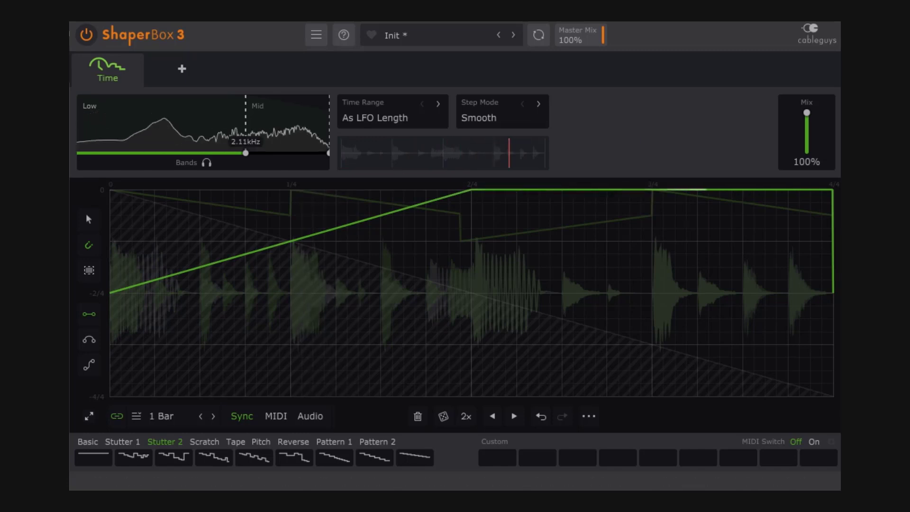
left_click_drag(698, 203, 392, 307)
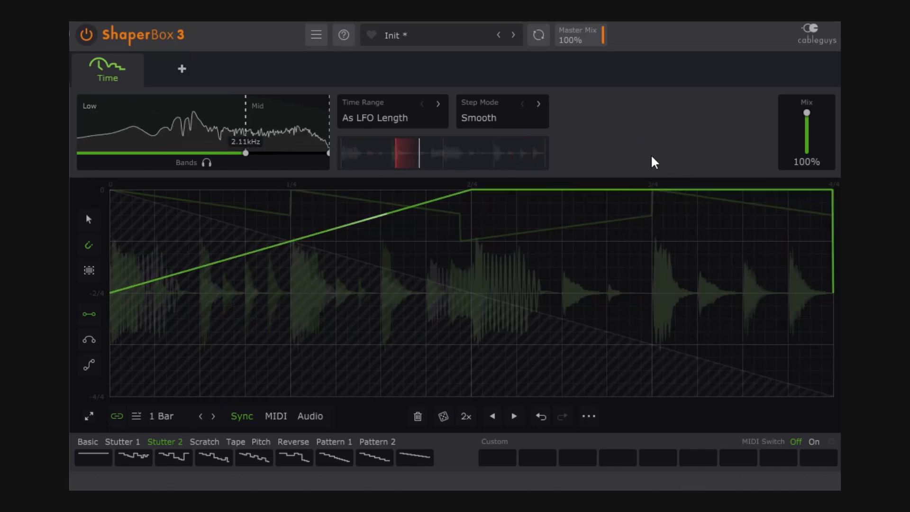
left_click_drag(246, 153, 79, 153)
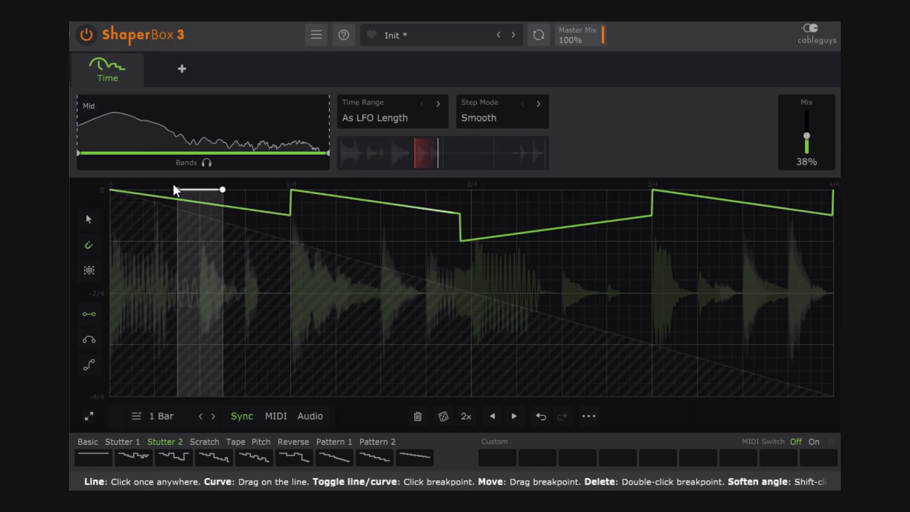
Reset the curve to flat and draw a narrow arched dip to about -2/4 at the start of the second beat
left_click(94, 457)
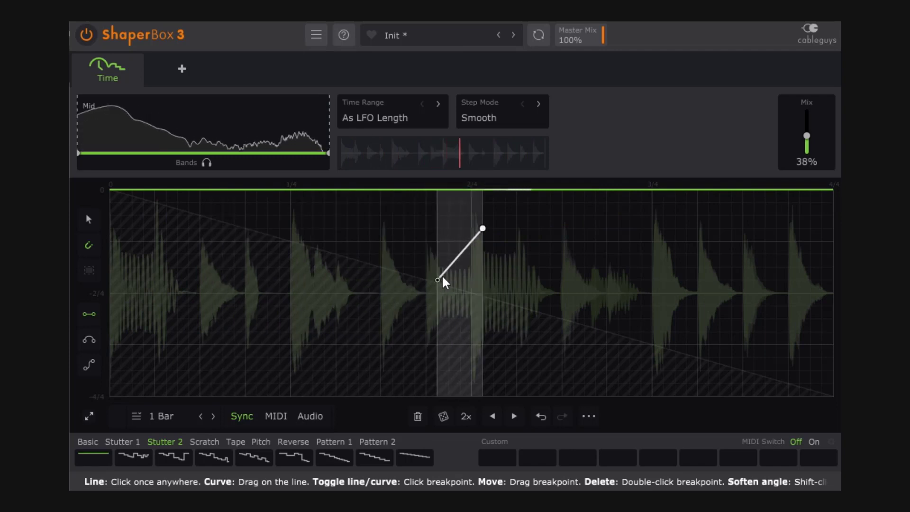
left_click(83, 340)
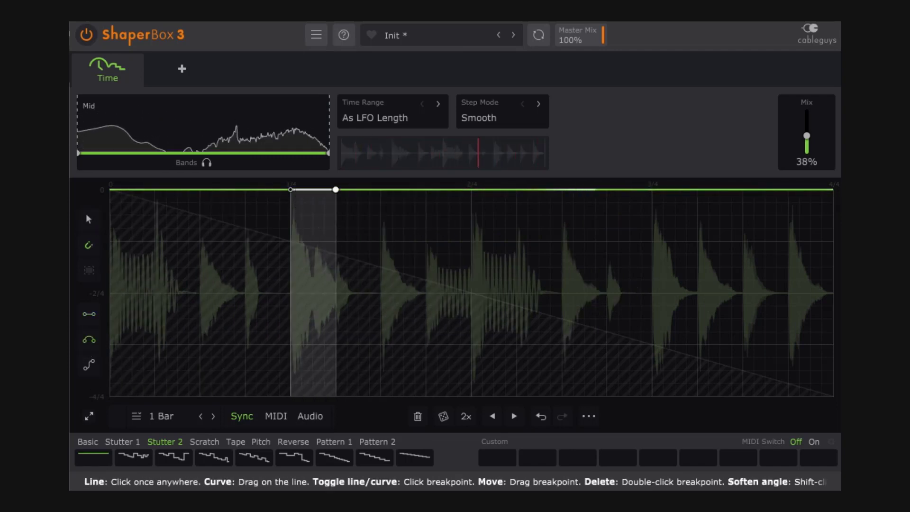
left_click_drag(297, 201, 312, 288)
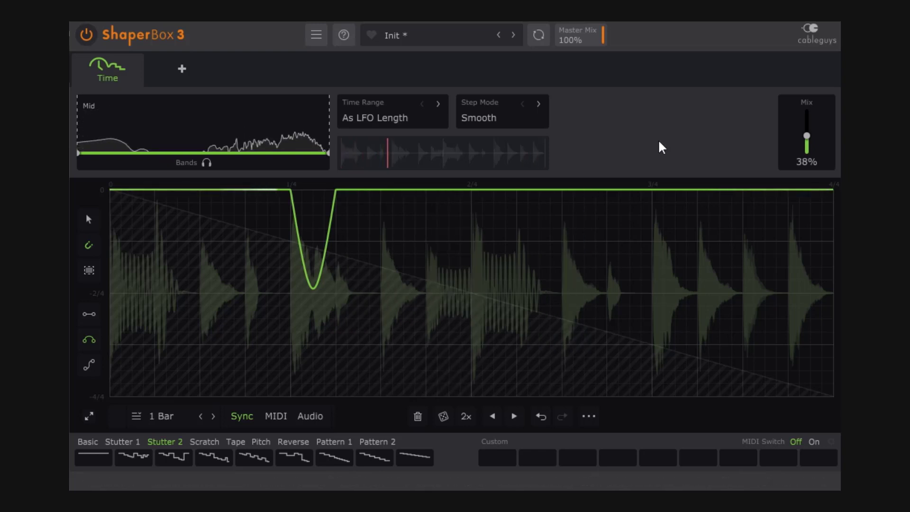
Draw arched dips to about -2/4, -3/4 and twice about -1/4 across beats two to four, and set the Mix to 100%
left_click_drag(311, 192, 540, 190)
key("ctrl+v")
left_click_drag(678, 190, 656, 184)
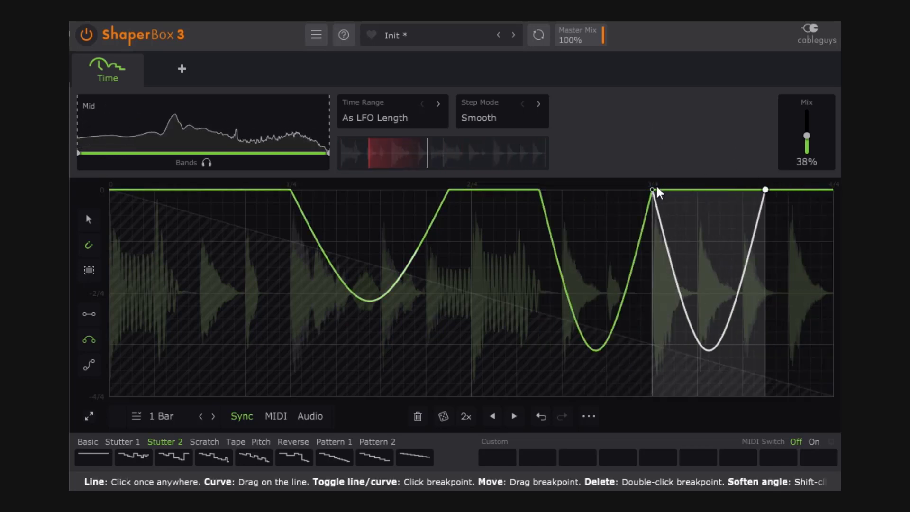
left_click_drag(720, 190, 766, 190)
key("ctrl+v")
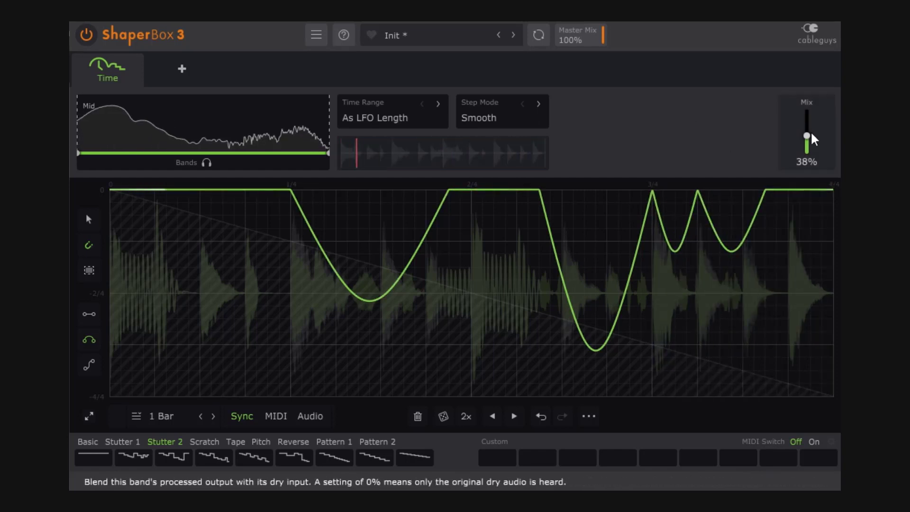
left_click_drag(806, 136, 807, 112)
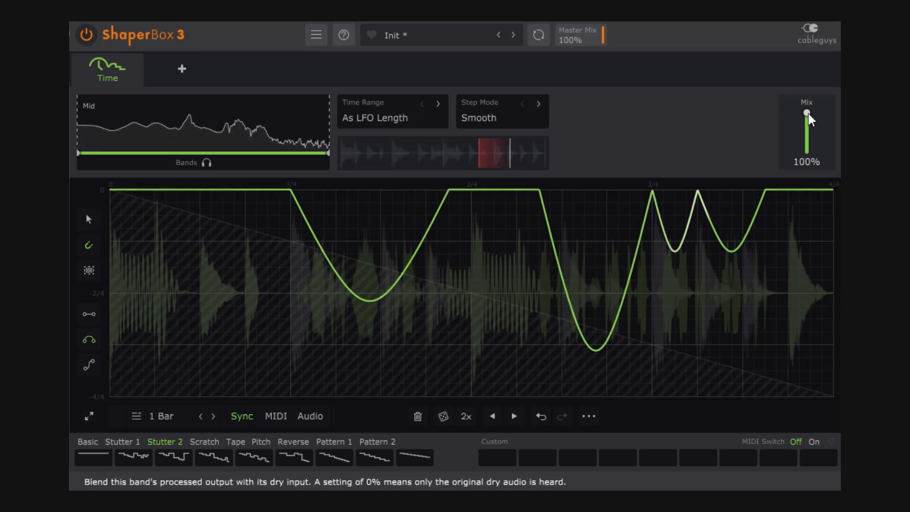
Lower the Mix to 28% and split the signal into Low and Mid bands at 1.93 kHz
left_click_drag(808, 112, 807, 140)
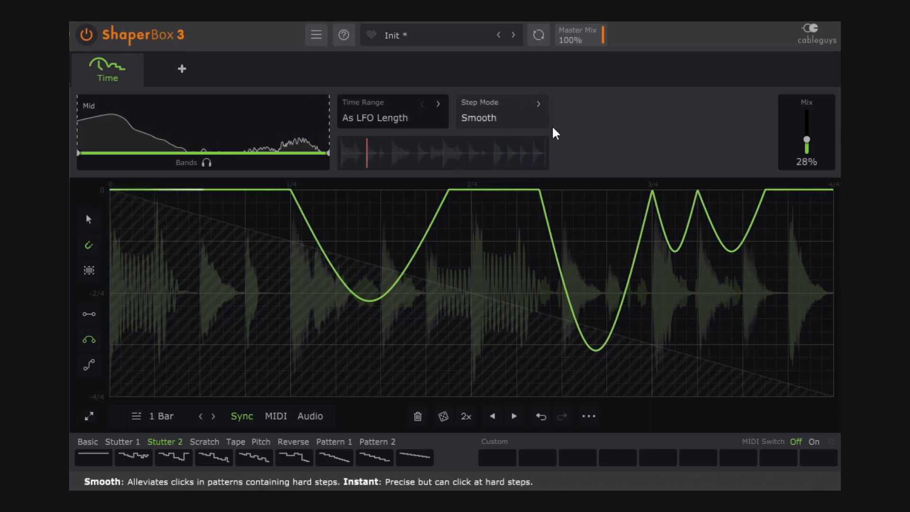
left_click_drag(97, 134, 242, 143)
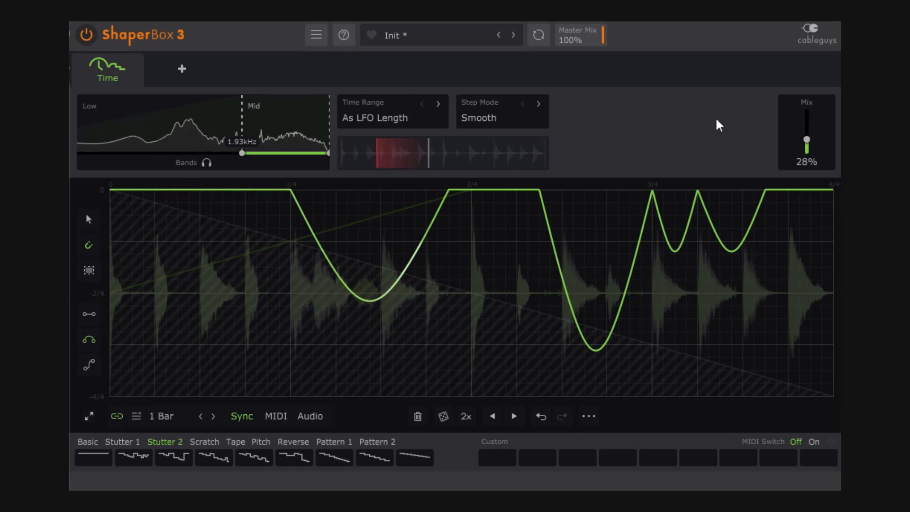
Bypass the Time shaper briefly to compare the sound, and switch it back on
mouse_move(91, 79)
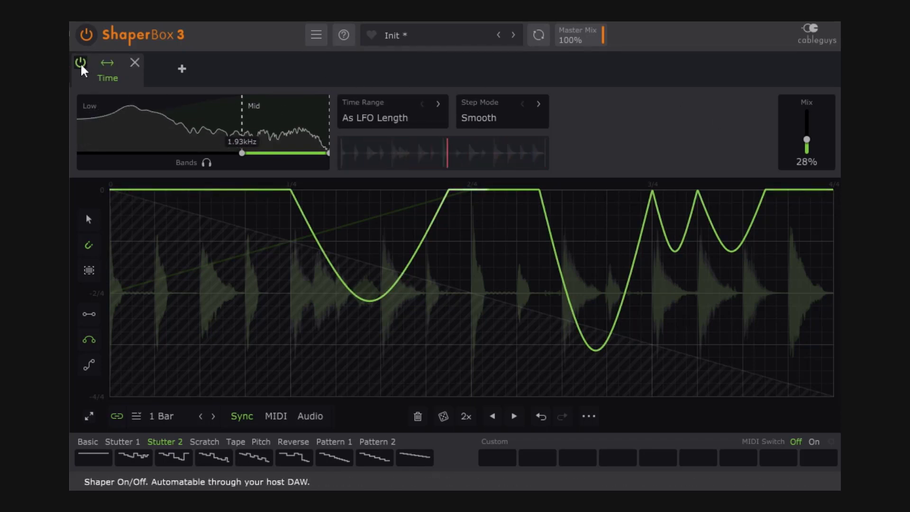
left_click(80, 63)
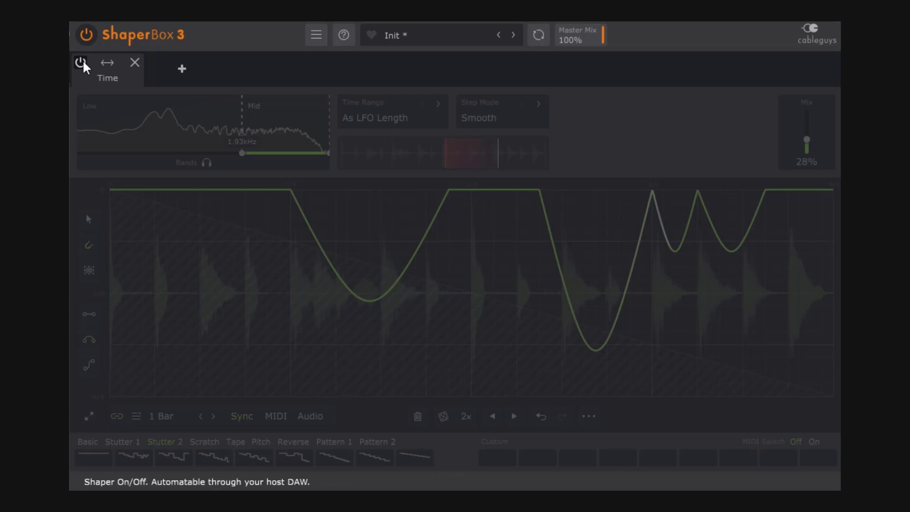
left_click(83, 61)
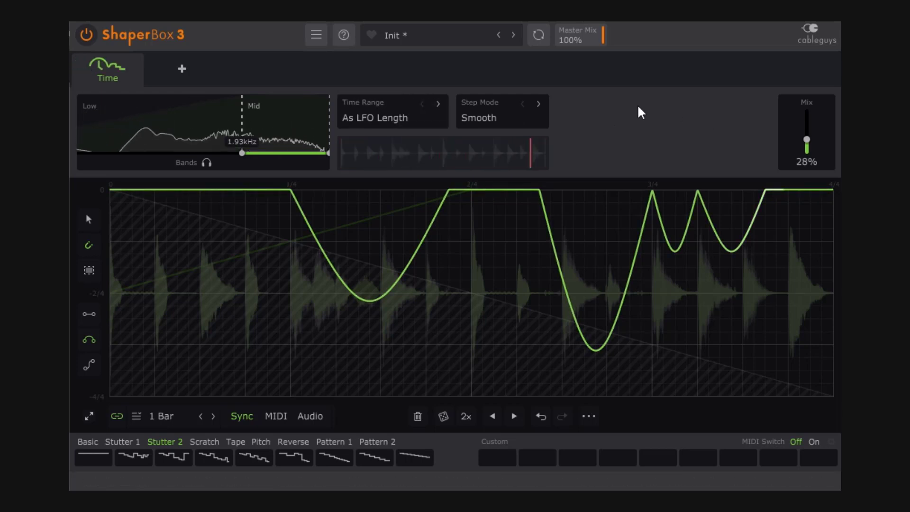
Stop playback, remove the Low band and reset the curve to flat
key("space")
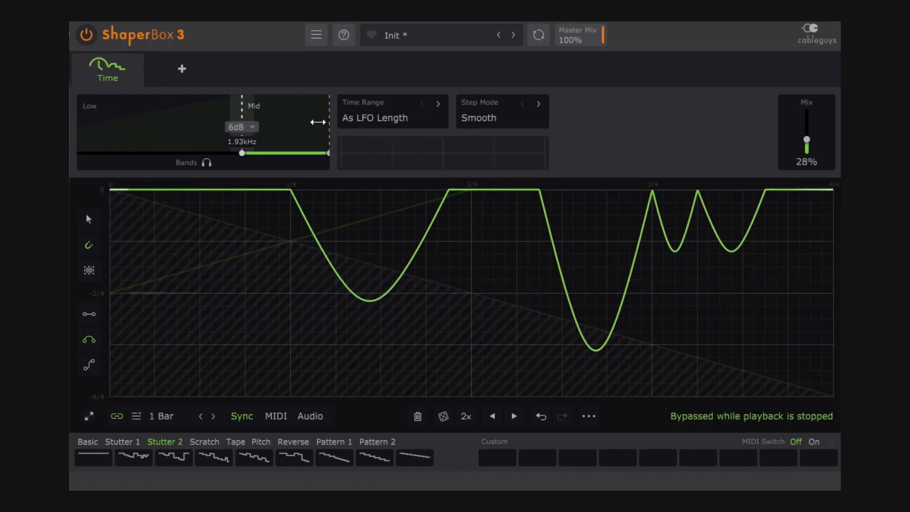
left_click_drag(241, 142, 141, 100)
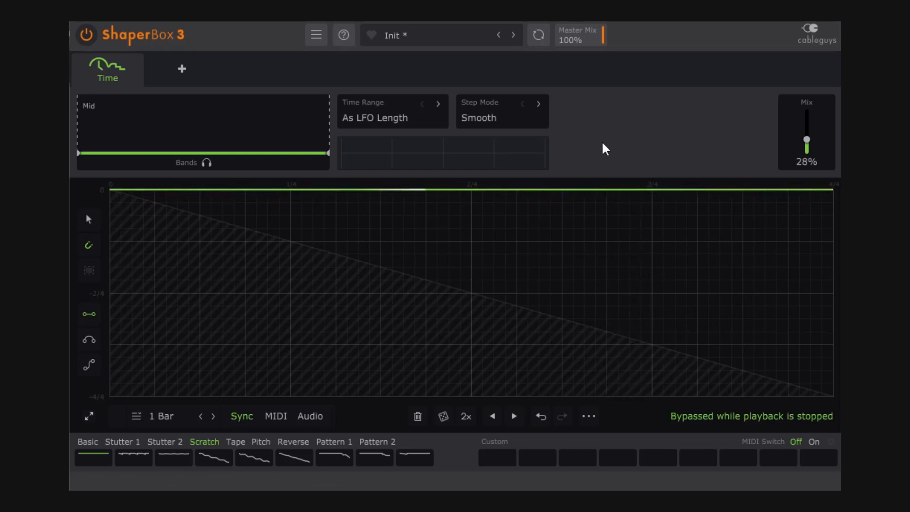
View the available shapers and tools that can be added, and return to the Time shaper
left_click(181, 71)
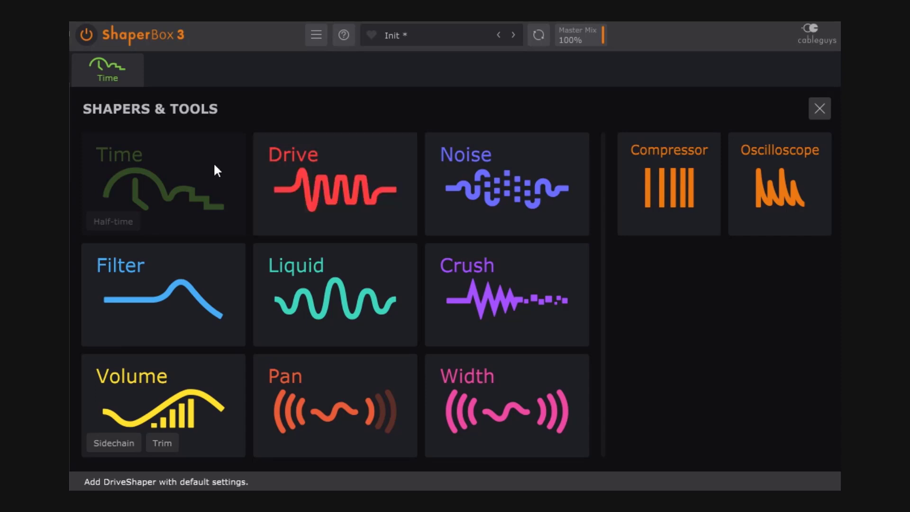
left_click(113, 68)
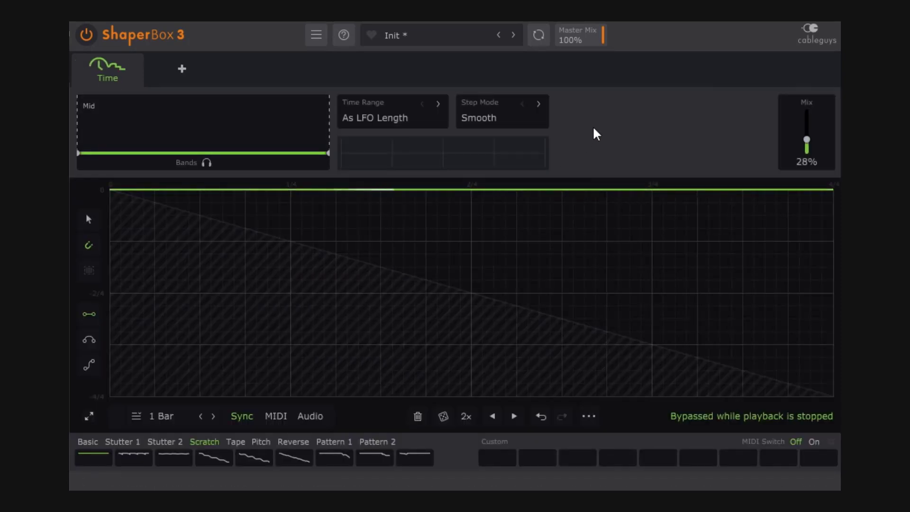
Draw a flat step at -1/4 across the second half of the first beat, then load the third Stutter 2 preset
left_click(200, 241)
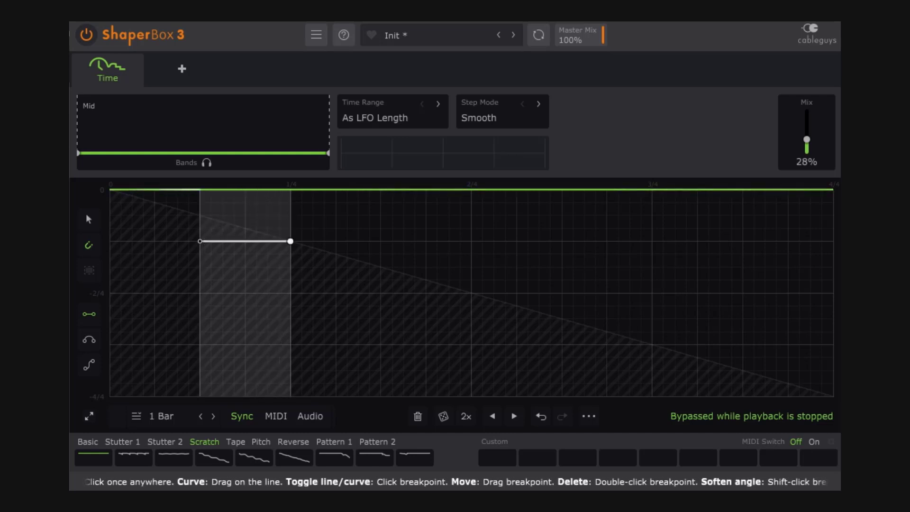
left_click(290, 241)
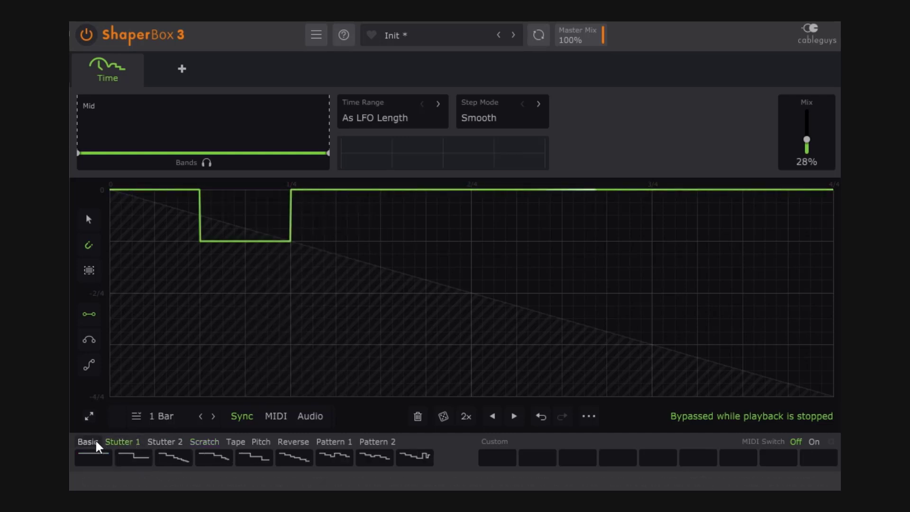
left_click(173, 457)
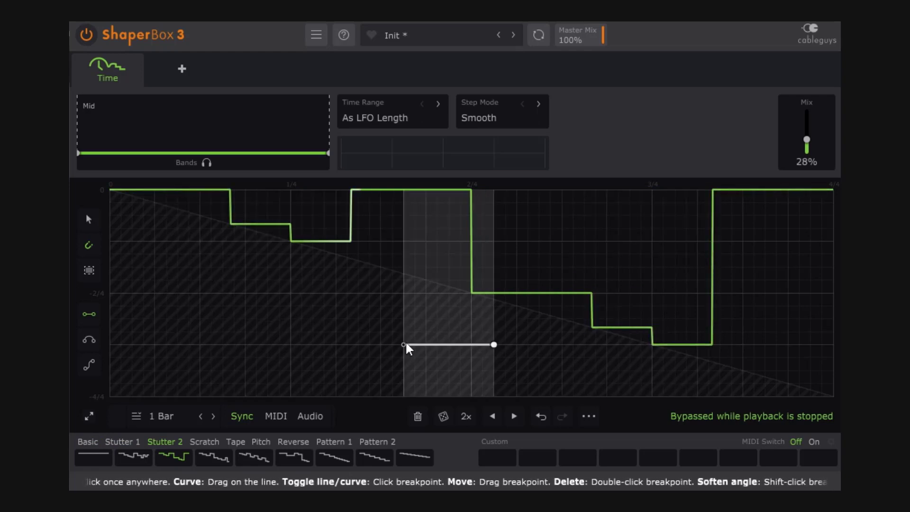
Load the Up fast curve preset from the Pitch category
left_click(267, 442)
left_click(420, 456)
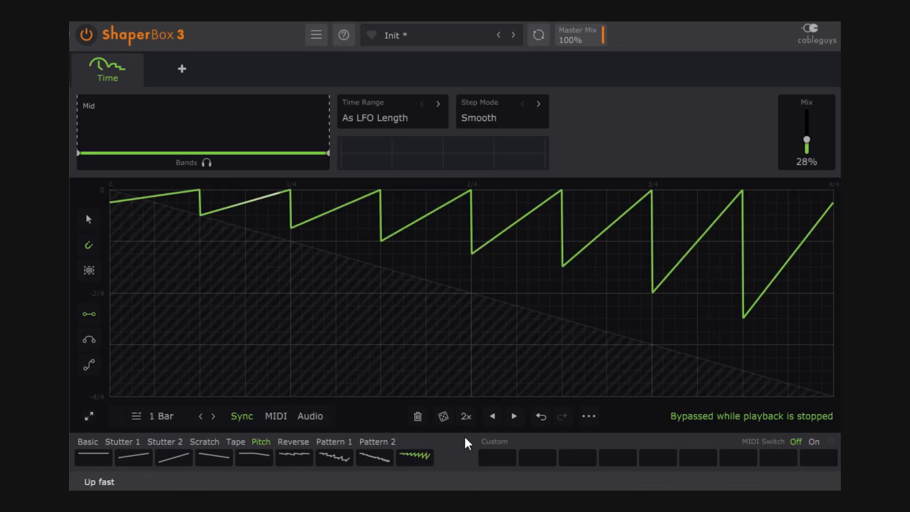